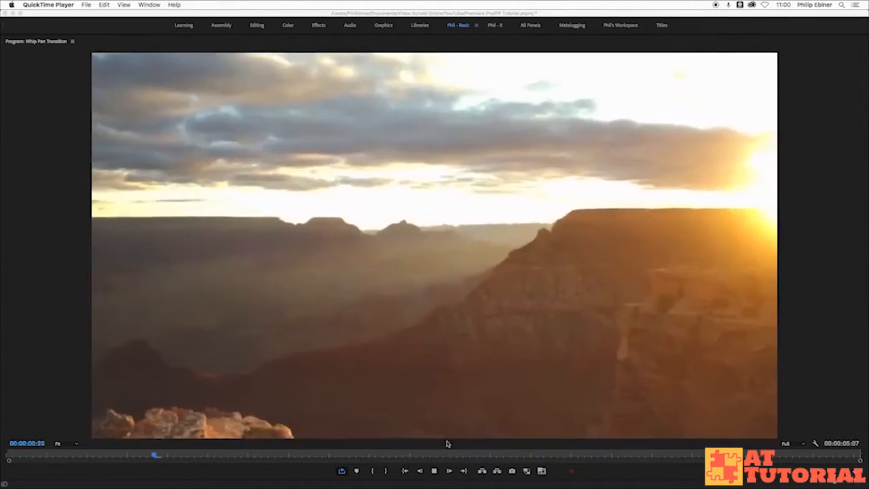
Restore the full editing layout and examine the finished transitions by scrubbing through the Whip Pan Transition sequence.
{"action": "left_click", "coordinate": [492, 354]}
{"action": "key", "text": "grave"}
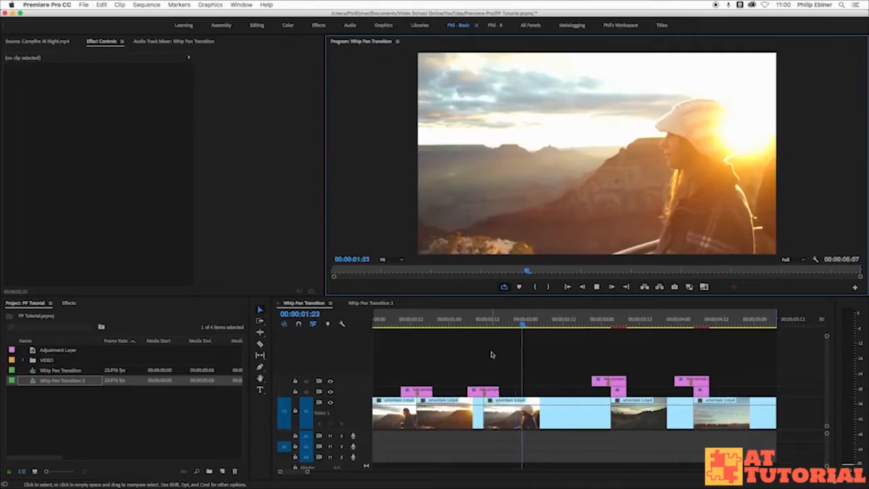
{"action": "left_click", "coordinate": [589, 342]}
{"action": "left_click", "coordinate": [589, 326]}
{"action": "left_click_drag", "start_coordinate": [589, 326], "coordinate": [575, 327]}
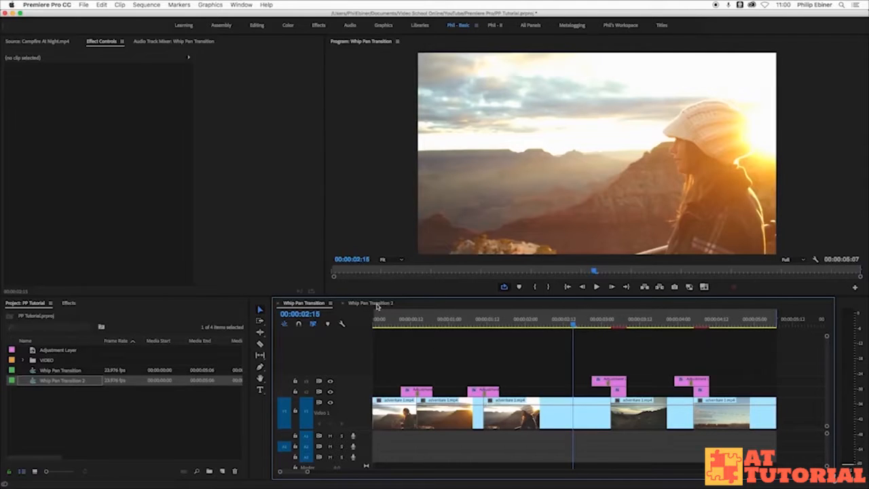
{"action": "mouse_move", "coordinate": [397, 324]}
{"action": "left_mouse_down"}
{"action": "mouse_move", "coordinate": [429, 326]}
{"action": "mouse_move", "coordinate": [407, 326]}
{"action": "left_mouse_up"}
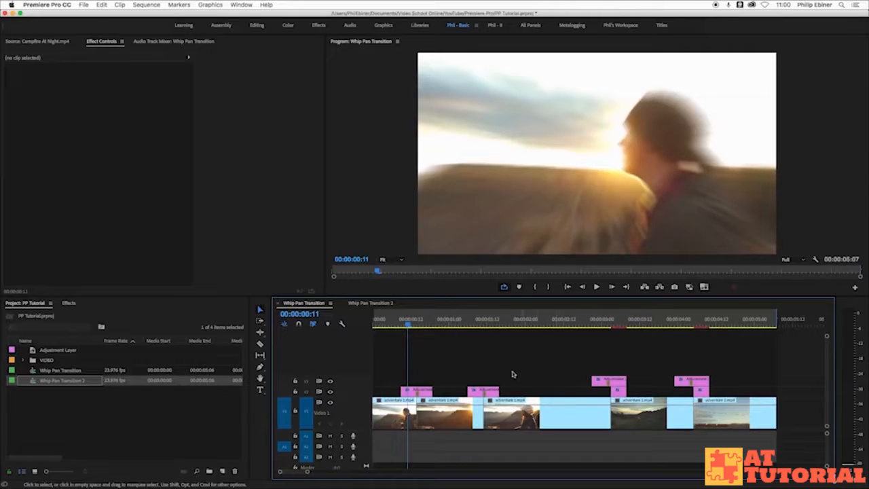
{"action": "left_click_drag", "start_coordinate": [601, 324], "coordinate": [618, 329]}
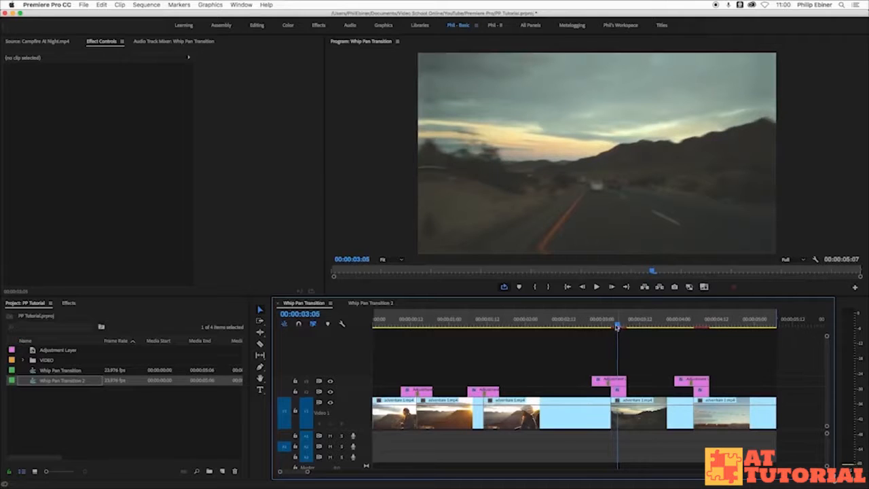
Open the Whip Pan Transition 2 sequence and place the playhead at 00:00:00:15, just after the first cut.
{"action": "left_click", "coordinate": [370, 303]}
{"action": "left_click_drag", "start_coordinate": [401, 324], "coordinate": [421, 332]}
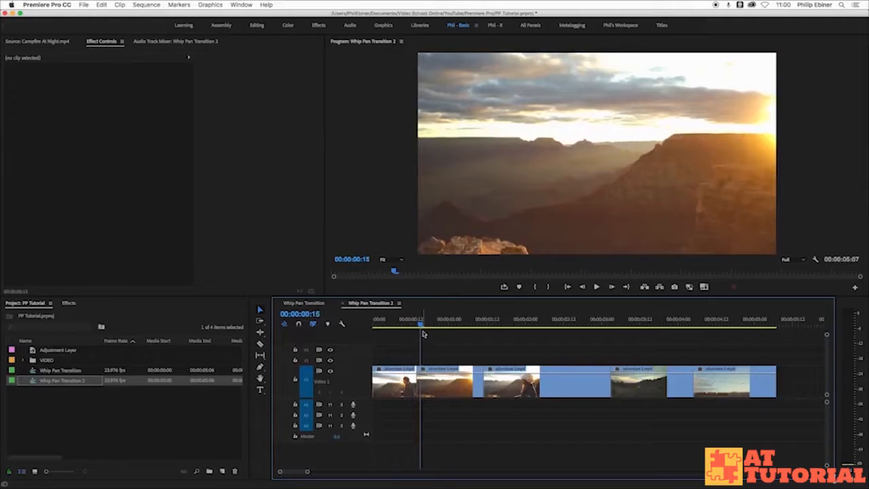
{"action": "key", "text": "equal"}
Create a new adjustment layer at 1280 × 720 with a 23.976 fps timebase and square pixels.
{"action": "left_click", "coordinate": [136, 416]}
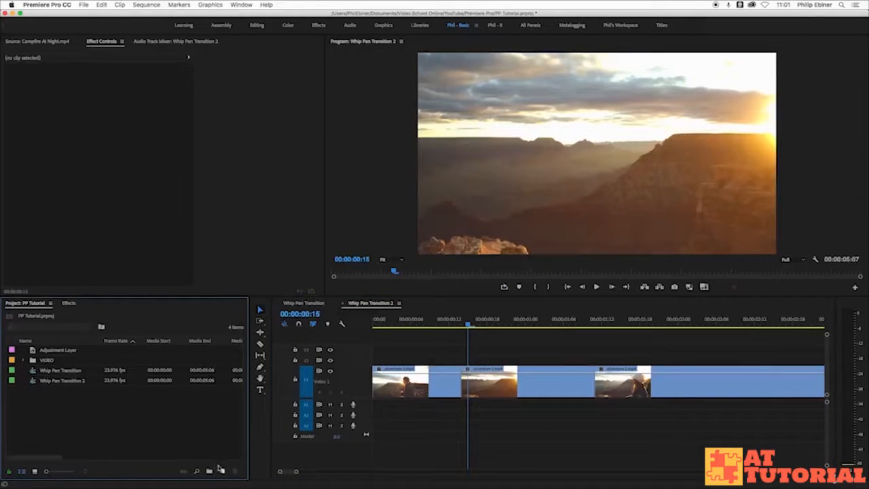
{"action": "left_click", "coordinate": [224, 471]}
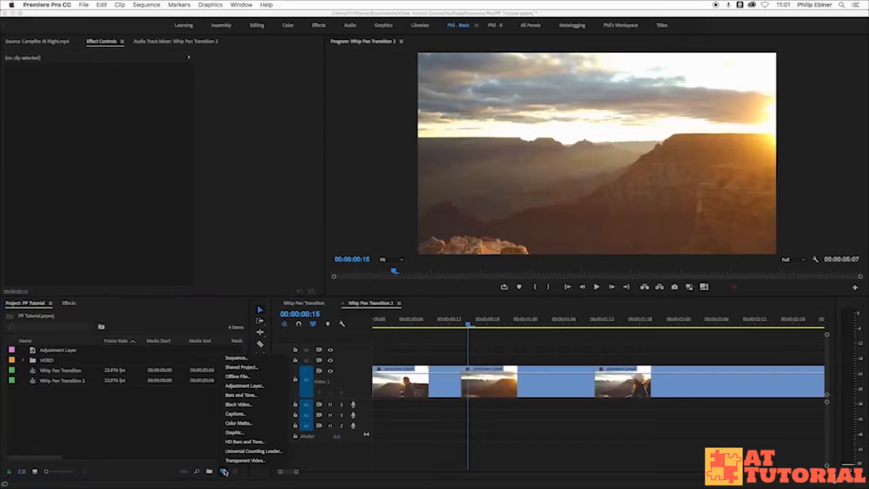
{"action": "left_click", "coordinate": [251, 386]}
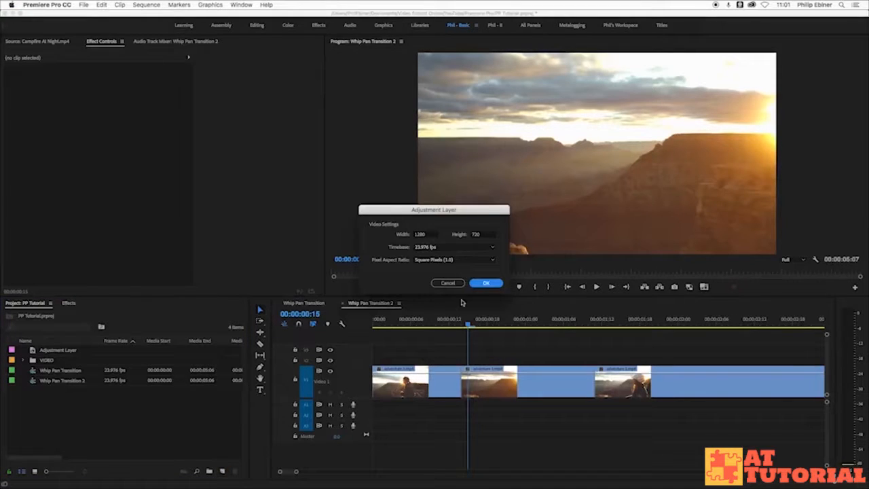
{"action": "left_click", "coordinate": [489, 281]}
Place the new adjustment layer on video track 2 above the first cut, starting at 00:00:00:09.
{"action": "left_click_drag", "start_coordinate": [46, 364], "coordinate": [444, 373]}
{"action": "key", "text": "super+z"}
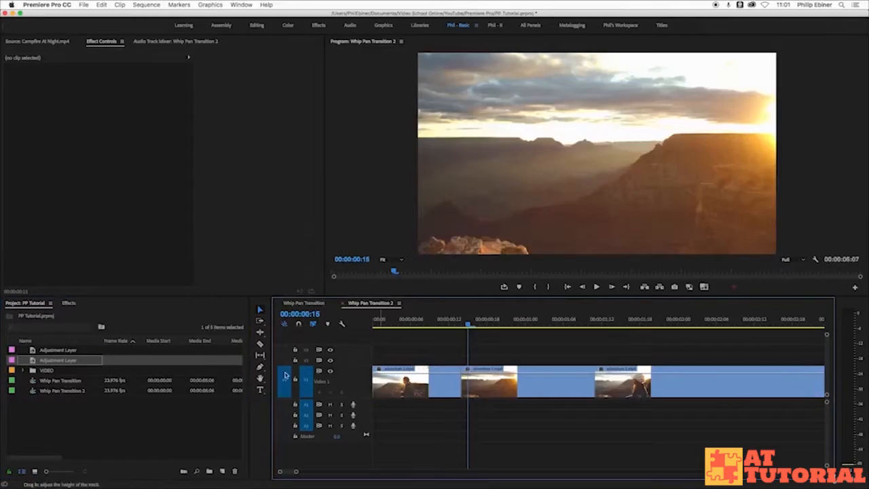
{"action": "left_click_drag", "start_coordinate": [74, 360], "coordinate": [439, 359]}
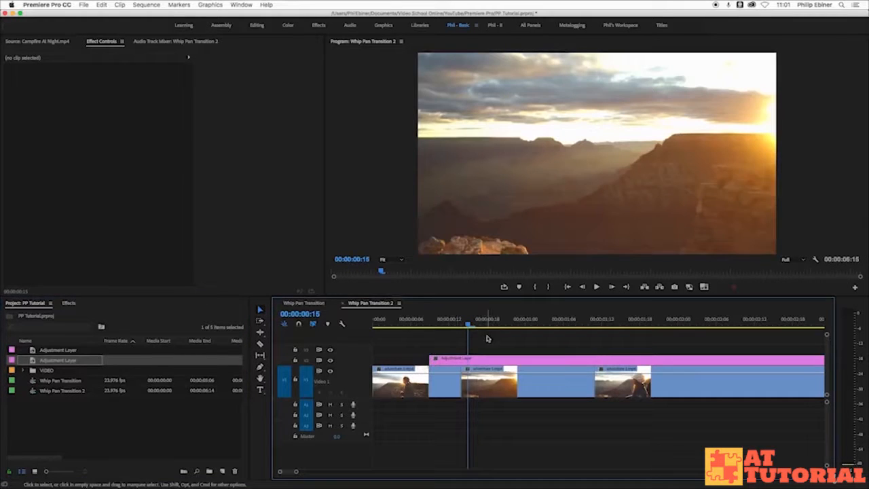
Check the adjustment layer's start by moving from the first cut at 00:00:00:14 back five frames.
{"action": "key", "text": "equal"}
{"action": "left_click", "coordinate": [550, 323]}
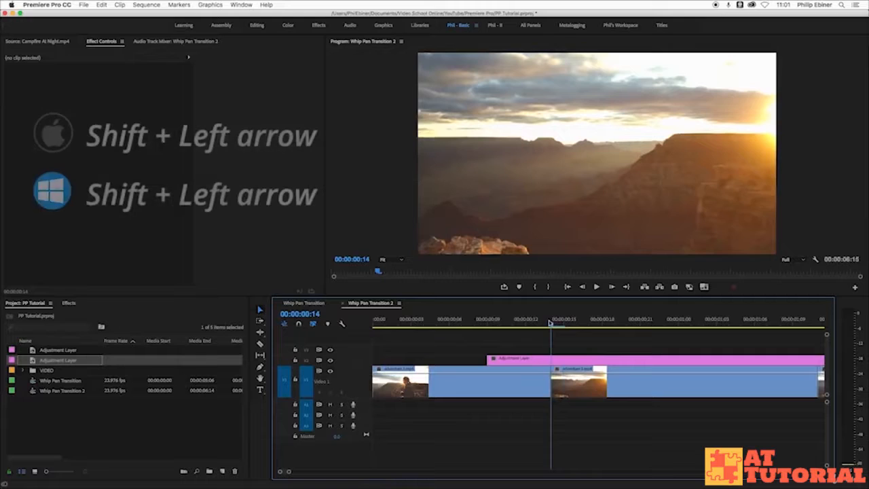
{"action": "key", "text": "shift+Left"}
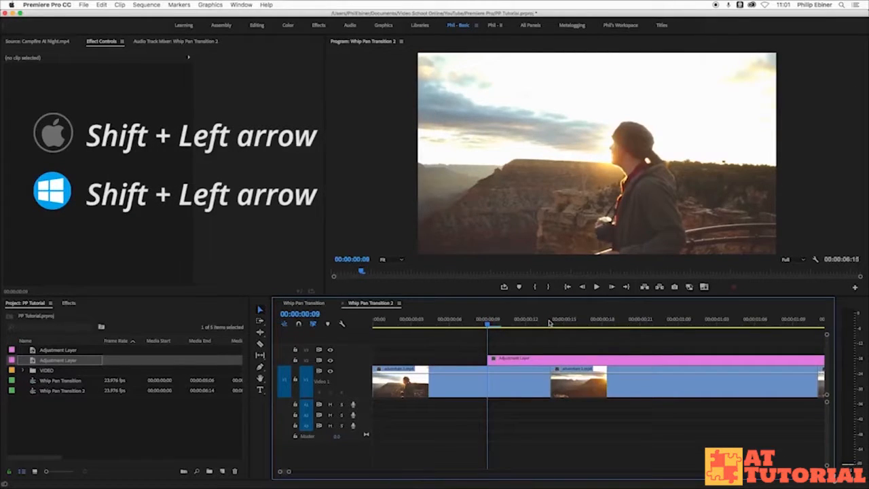
Split the adjustment layer five frames after the first cut, at 00:00:00:19, and delete the part beyond it.
{"action": "left_click", "coordinate": [550, 323]}
{"action": "key", "text": "Right"}
{"action": "key", "text": "Right"}
{"action": "key", "text": "Right"}
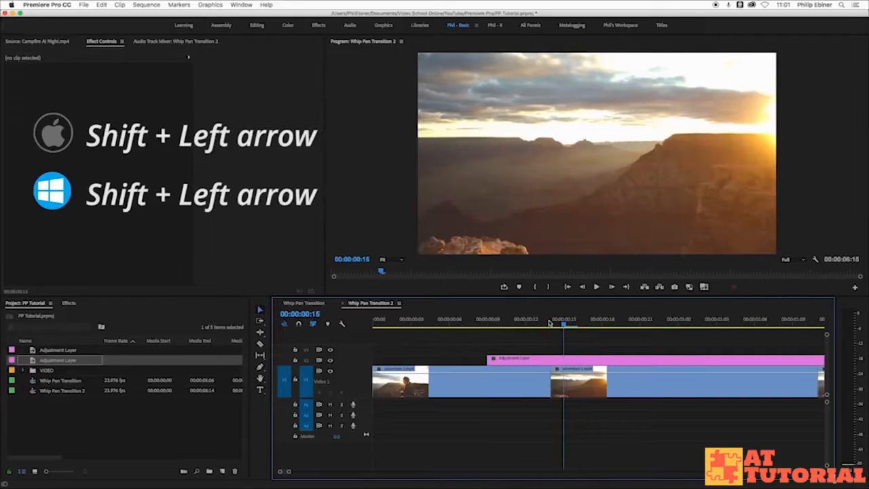
{"action": "key", "text": "Right"}
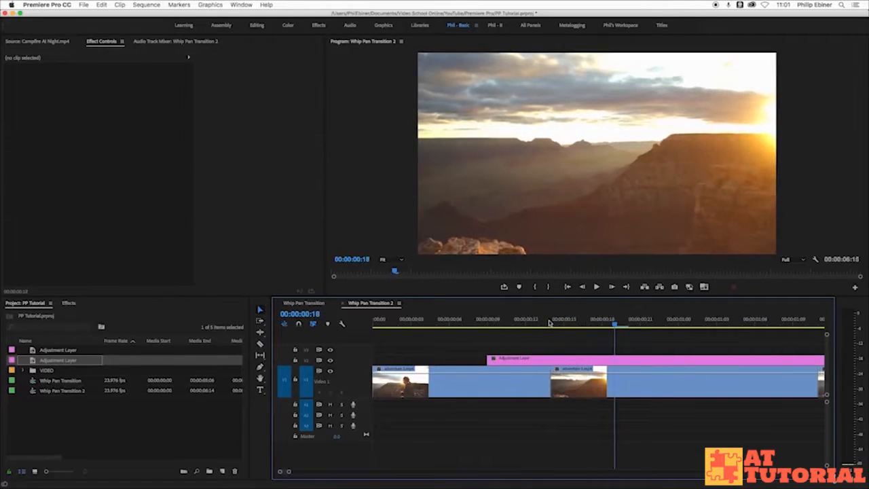
{"action": "key", "text": "Right"}
{"action": "key", "text": "c"}
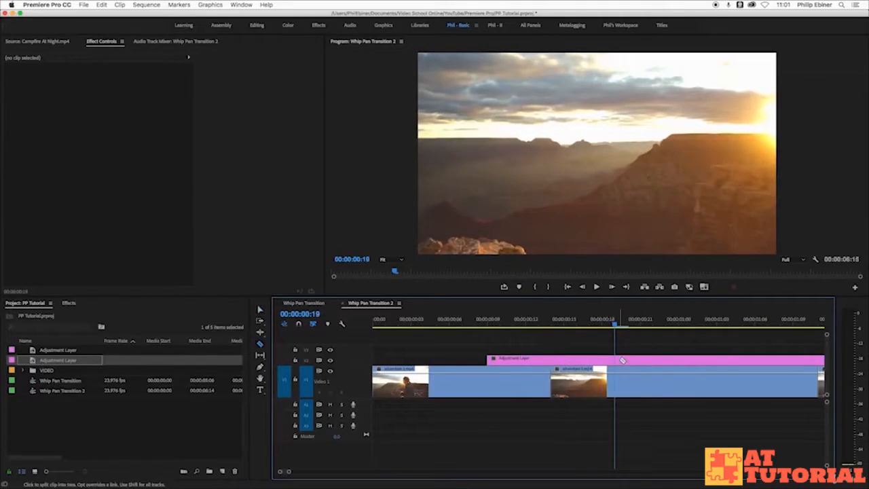
{"action": "left_click", "coordinate": [620, 360]}
{"action": "key", "text": "v"}
{"action": "left_click", "coordinate": [641, 360]}
{"action": "key", "text": "Delete"}
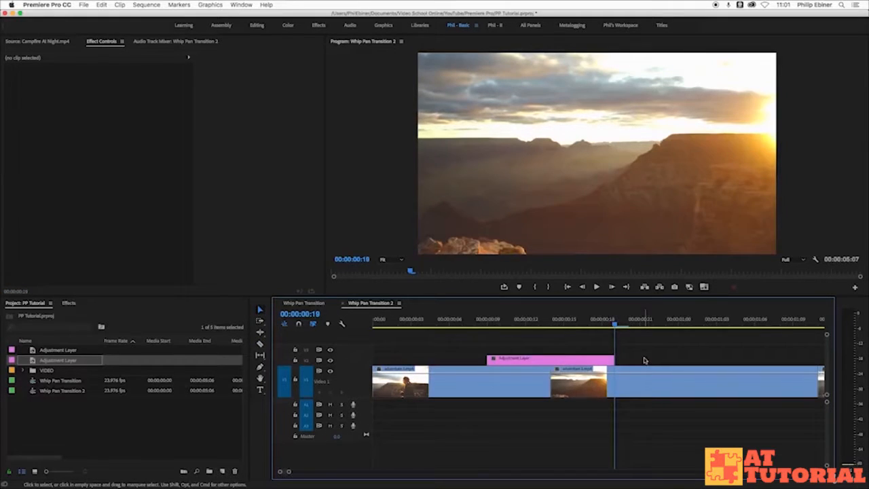
Find the Transform effect under Distort and apply it to the adjustment layer.
{"action": "left_click_drag", "start_coordinate": [614, 323], "coordinate": [500, 323]}
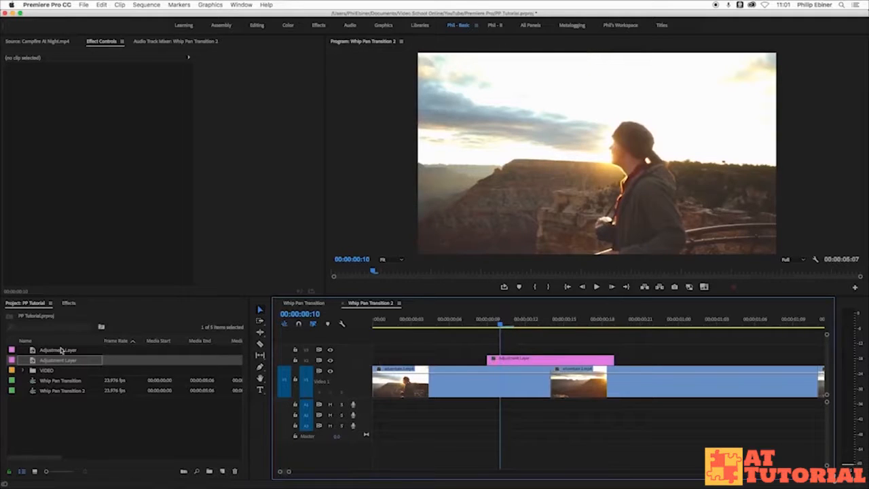
{"action": "left_click", "coordinate": [69, 303]}
{"action": "left_click", "coordinate": [67, 316]}
{"action": "type", "text": "tra"}
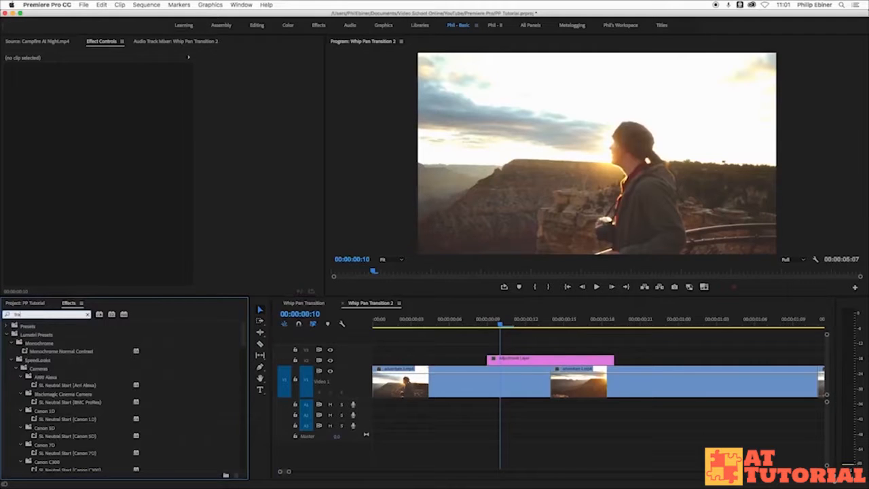
{"action": "type", "text": "ns"}
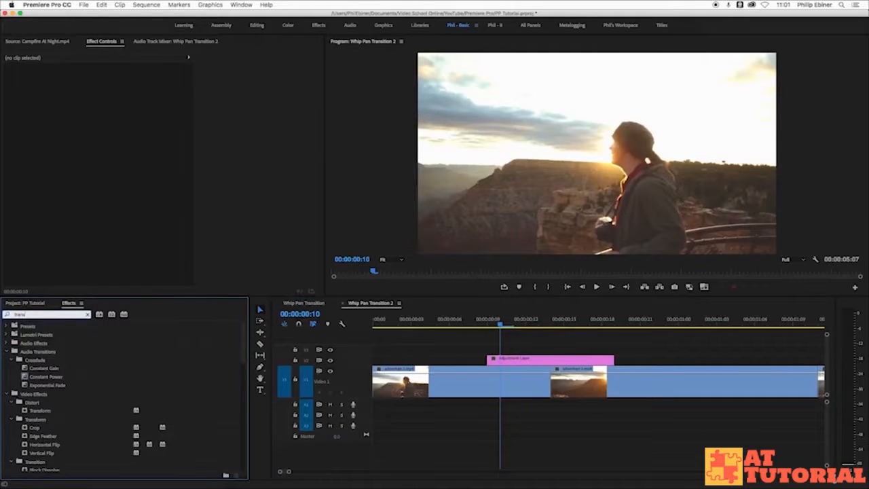
{"action": "type", "text": "form"}
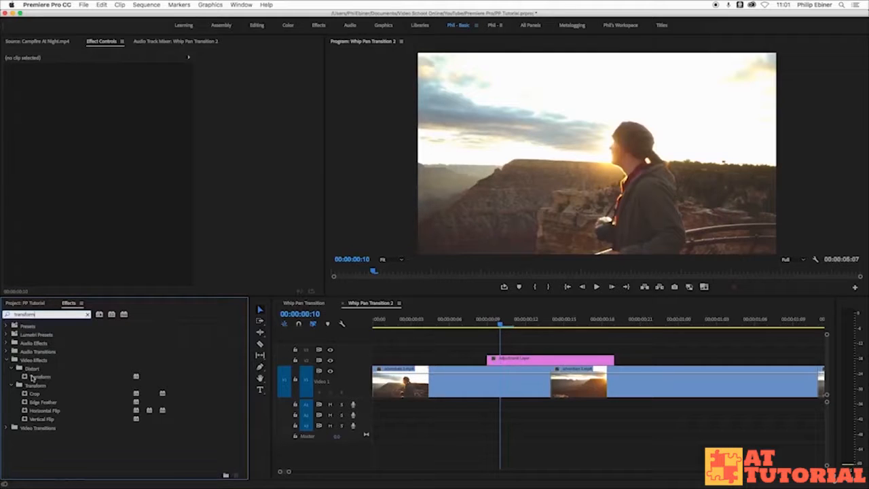
{"action": "left_click_drag", "start_coordinate": [39, 378], "coordinate": [531, 360]}
Animate the Transform effect's Scale with one keyframe at the adjustment layer's start and one at its end.
{"action": "left_click", "coordinate": [550, 326]}
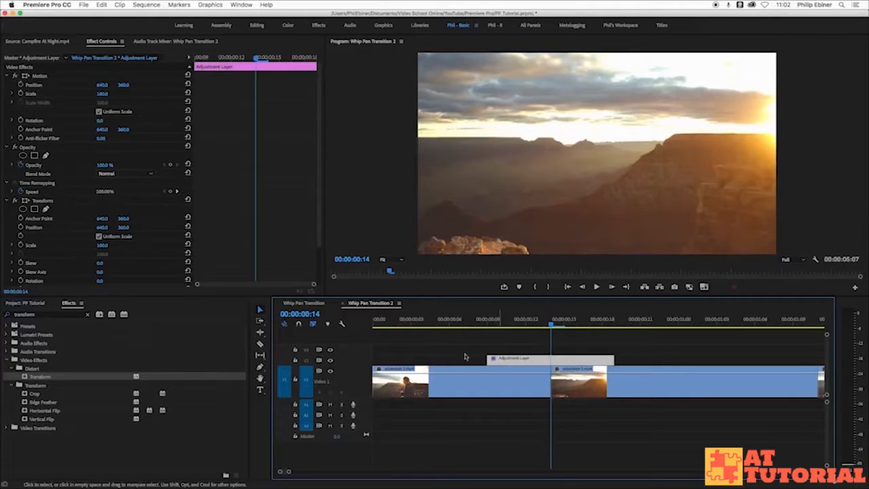
{"action": "scroll", "coordinate": [201, 173], "scroll_direction": "down", "scroll_amount": 3}
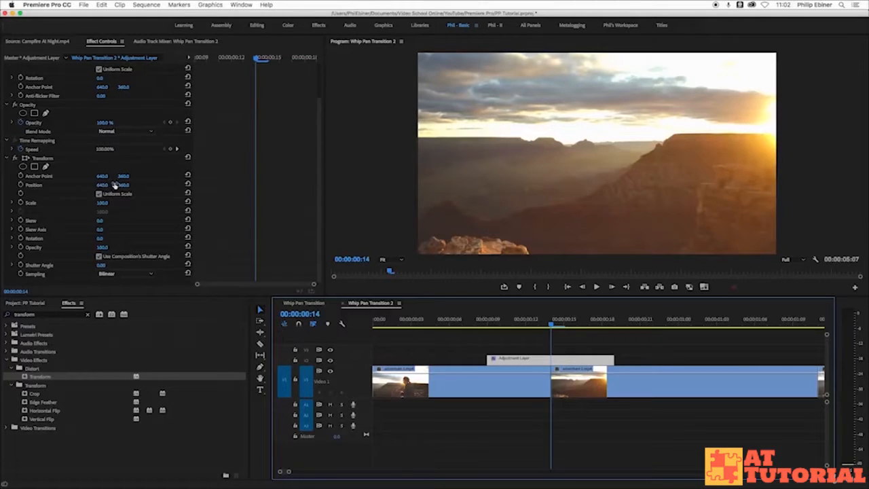
{"action": "left_click", "coordinate": [21, 202]}
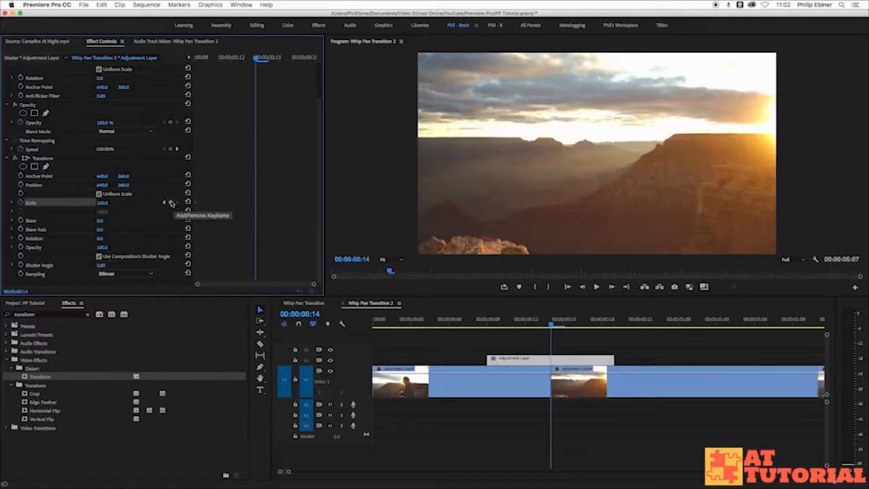
{"action": "left_click", "coordinate": [171, 203]}
{"action": "left_click_drag", "start_coordinate": [256, 203], "coordinate": [319, 204]}
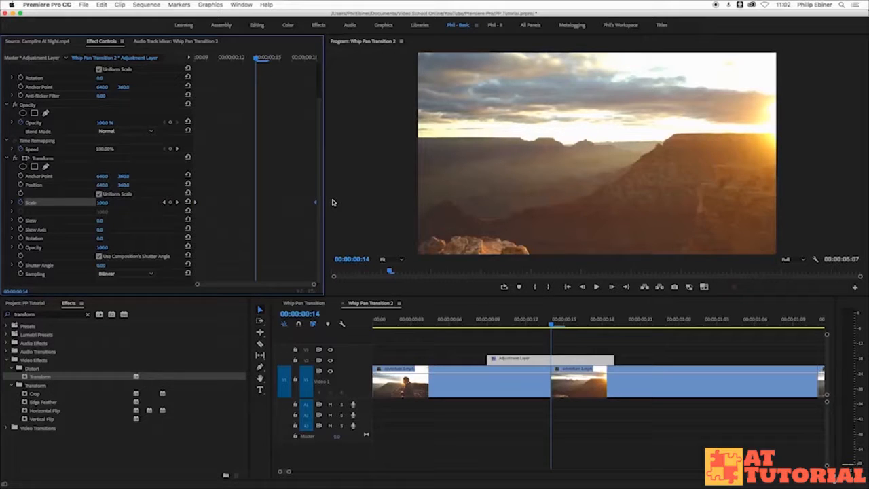
Check the Scale keyframes at both ends of the adjustment layer and widen the effect settings area.
{"action": "left_click", "coordinate": [489, 324]}
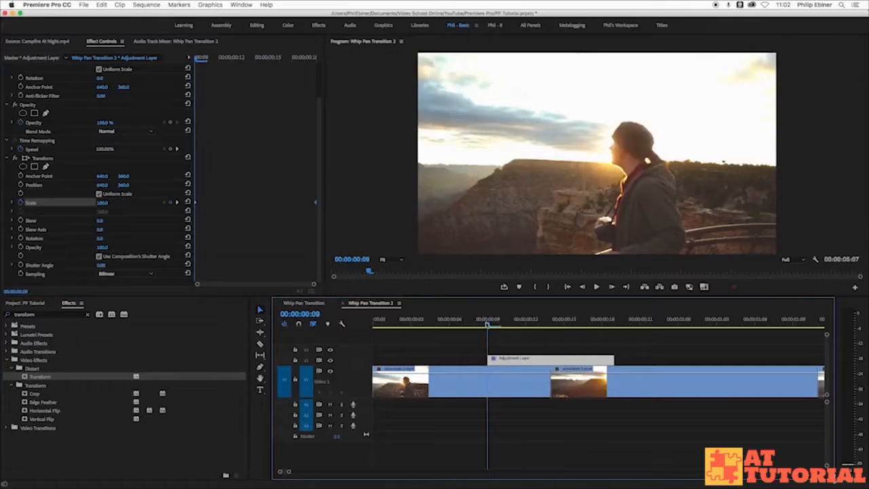
{"action": "left_click", "coordinate": [609, 324]}
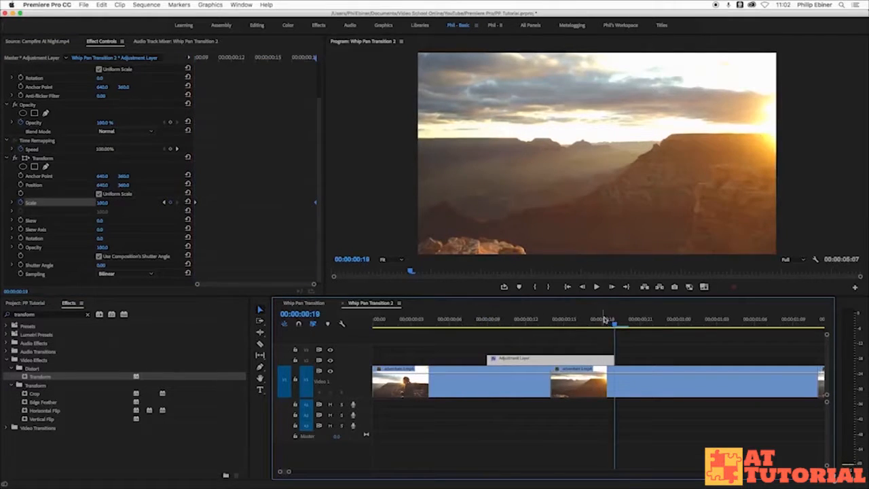
{"action": "left_click_drag", "start_coordinate": [330, 167], "coordinate": [366, 167]}
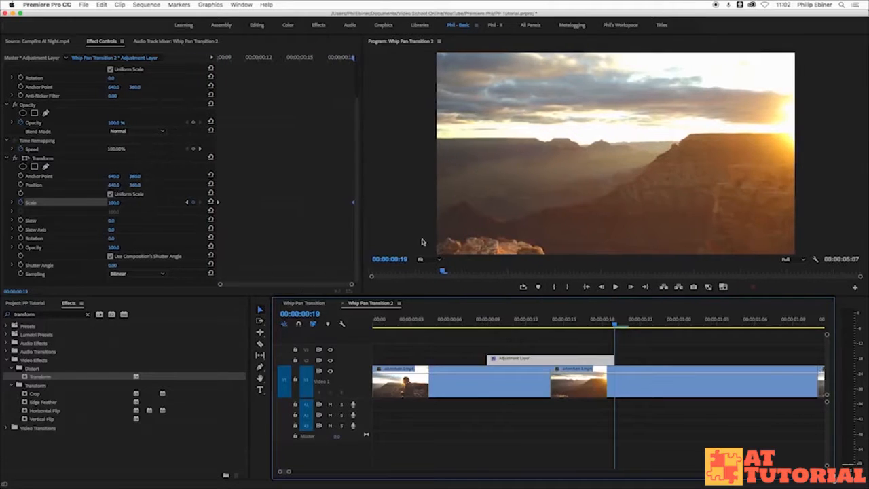
Set the Transform effect's Scale to 200 at the cut, 00:00:00:14, and preview the resulting zoom.
{"action": "left_click", "coordinate": [552, 324]}
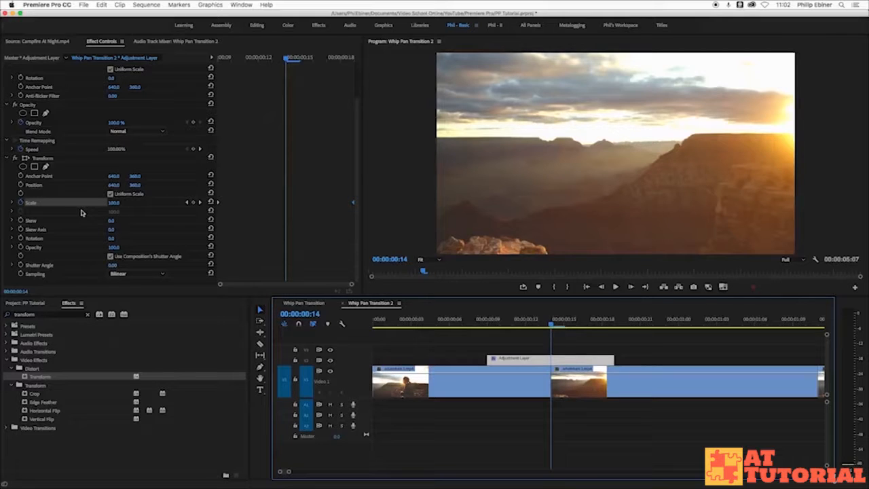
{"action": "left_click_drag", "start_coordinate": [113, 203], "coordinate": [116, 203]}
{"action": "left_click", "coordinate": [115, 203]}
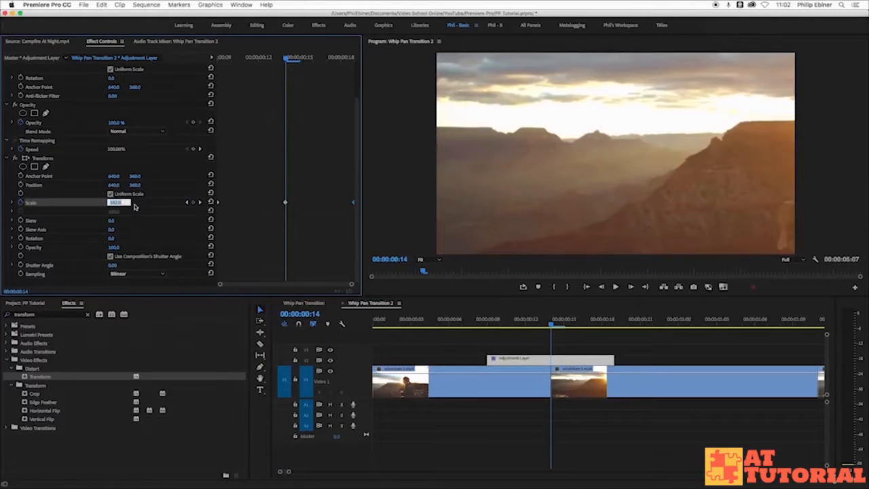
{"action": "type", "text": "200"}
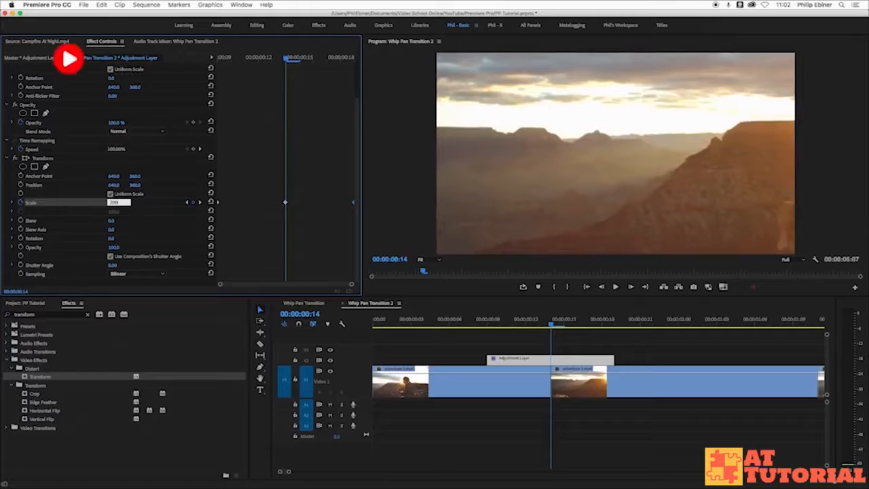
{"action": "key", "text": "Return"}
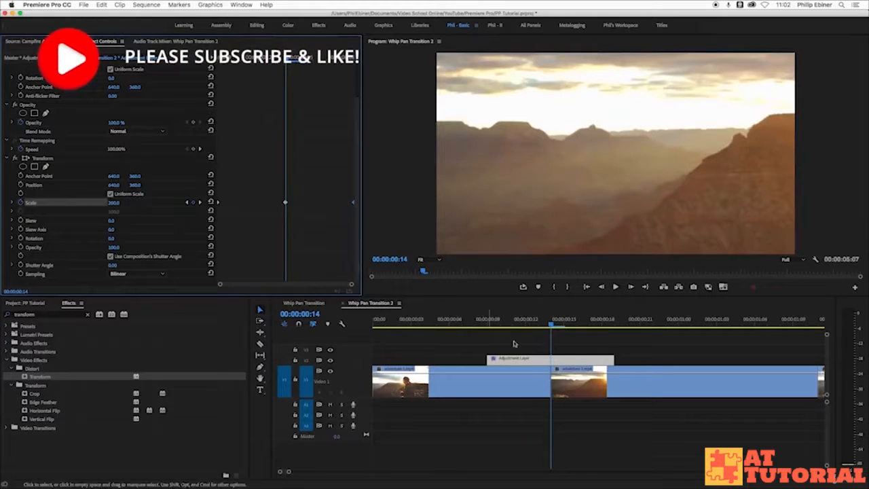
{"action": "mouse_move", "coordinate": [496, 328]}
{"action": "left_mouse_down"}
{"action": "mouse_move", "coordinate": [597, 333]}
{"action": "mouse_move", "coordinate": [462, 326]}
{"action": "mouse_move", "coordinate": [702, 327]}
{"action": "mouse_move", "coordinate": [484, 326]}
{"action": "left_mouse_up"}
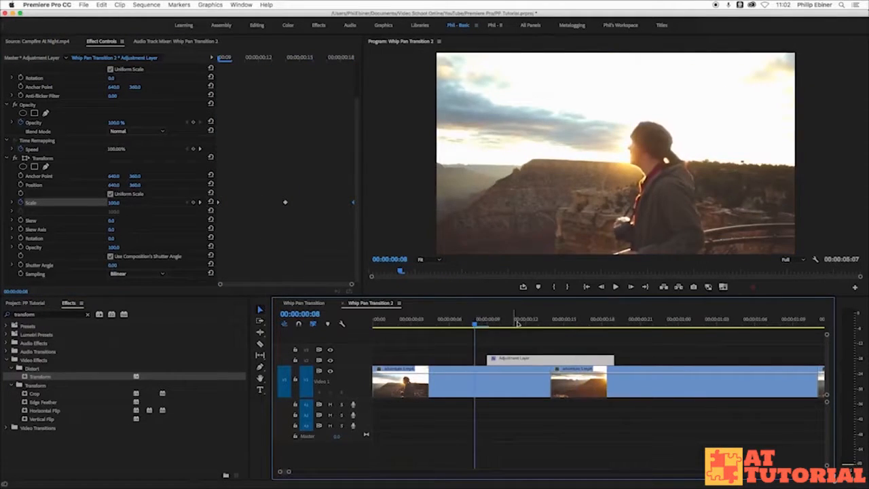
{"action": "left_click_drag", "start_coordinate": [503, 321], "coordinate": [540, 324]}
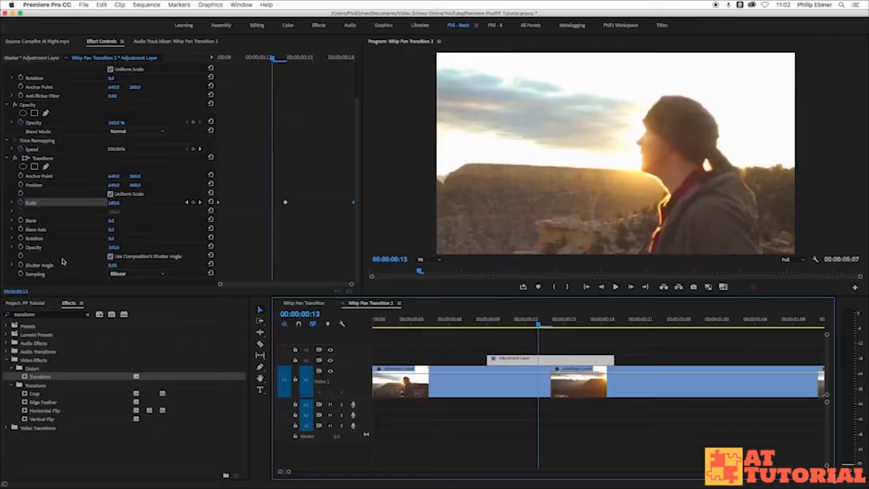
Turn off Use Composition's Shutter Angle in the adjustment layer's Transform effect.
{"action": "scroll", "coordinate": [233, 252], "scroll_direction": "down", "scroll_amount": 1}
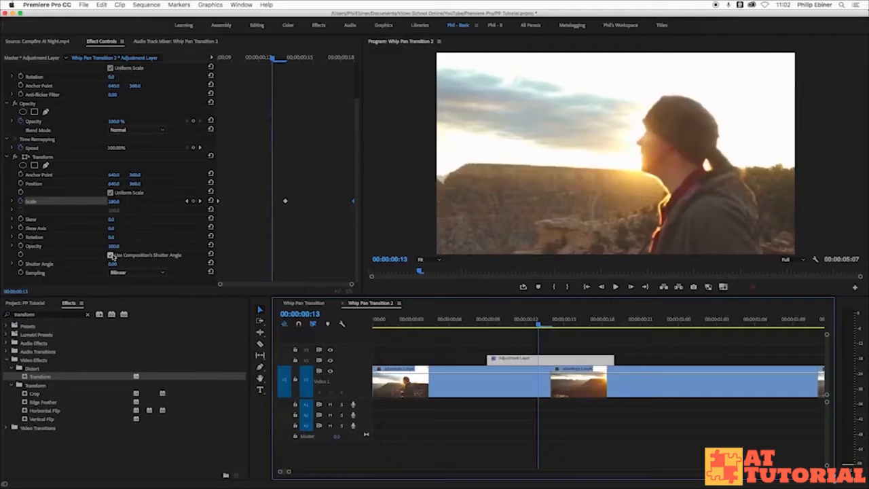
{"action": "left_click", "coordinate": [111, 256]}
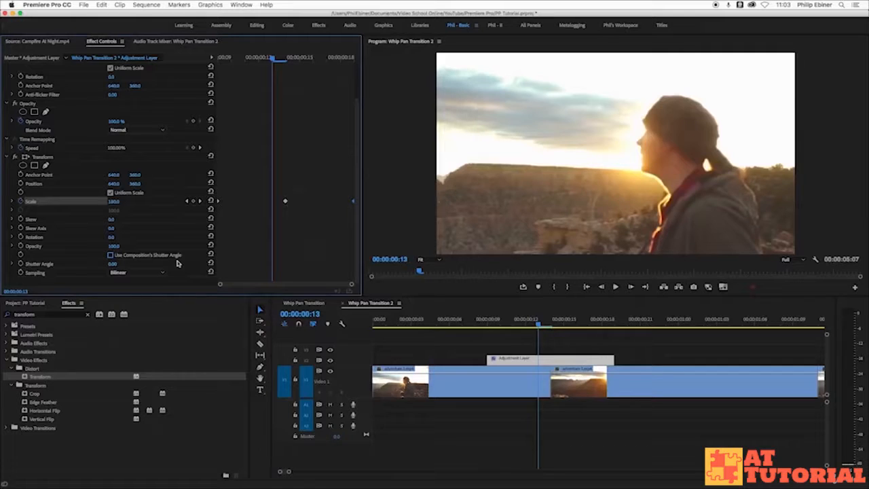
Set the Transform effect's Shutter Angle to 360 and preview the motion-blurred zoom around the cut.
{"action": "left_click", "coordinate": [111, 264]}
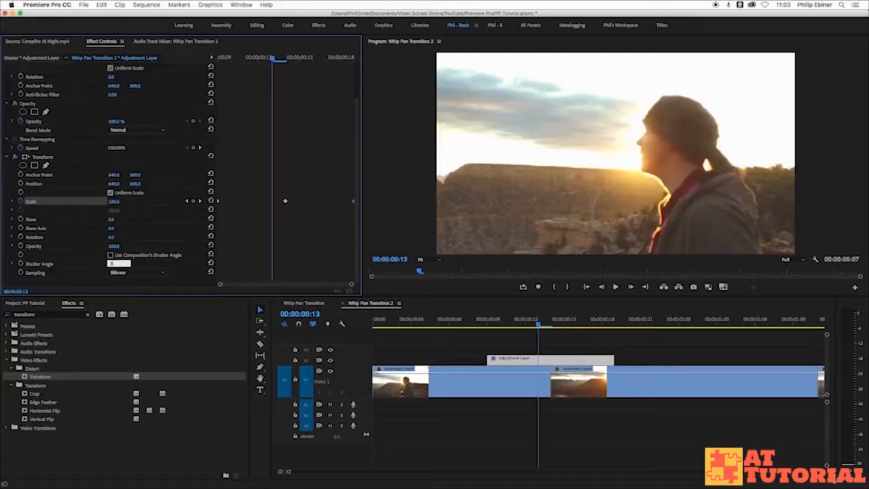
{"action": "key", "text": "Return"}
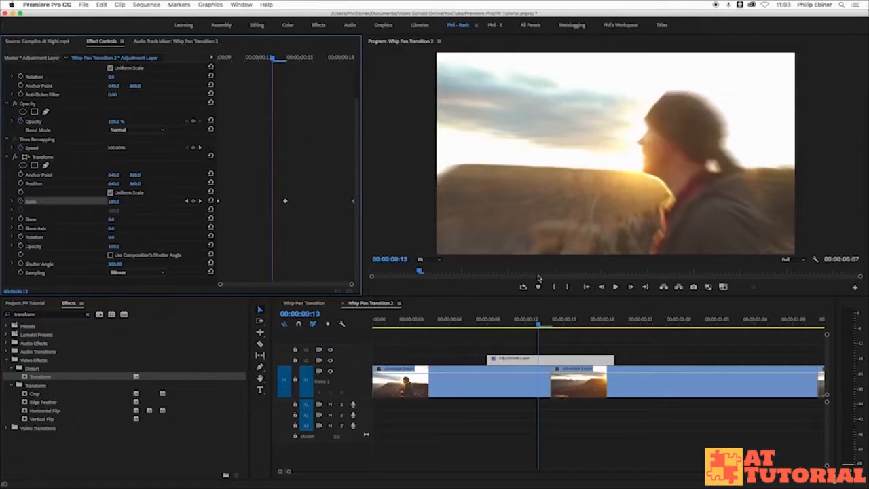
{"action": "mouse_move", "coordinate": [538, 326]}
{"action": "left_mouse_down"}
{"action": "mouse_move", "coordinate": [496, 326]}
{"action": "mouse_move", "coordinate": [601, 326]}
{"action": "mouse_move", "coordinate": [551, 326]}
{"action": "left_mouse_up"}
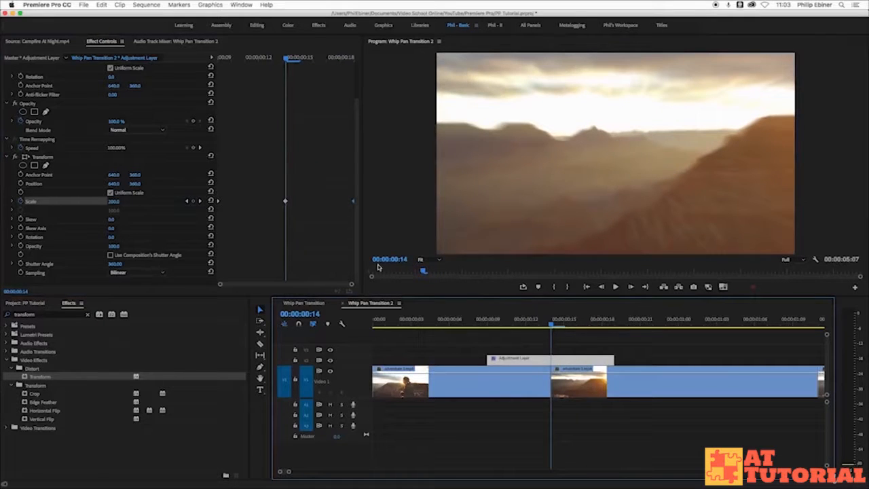
{"action": "left_click_drag", "start_coordinate": [551, 325], "coordinate": [475, 325]}
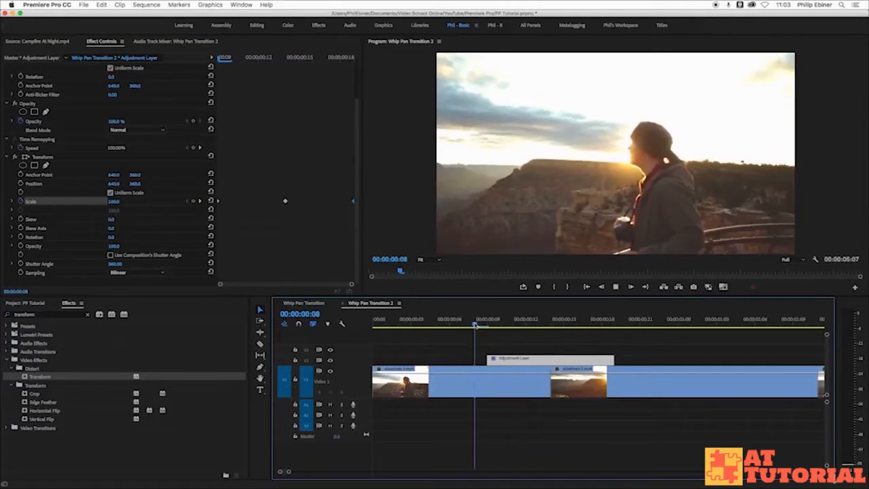
{"action": "key", "text": "space"}
{"action": "left_click_drag", "start_coordinate": [552, 327], "coordinate": [499, 323]}
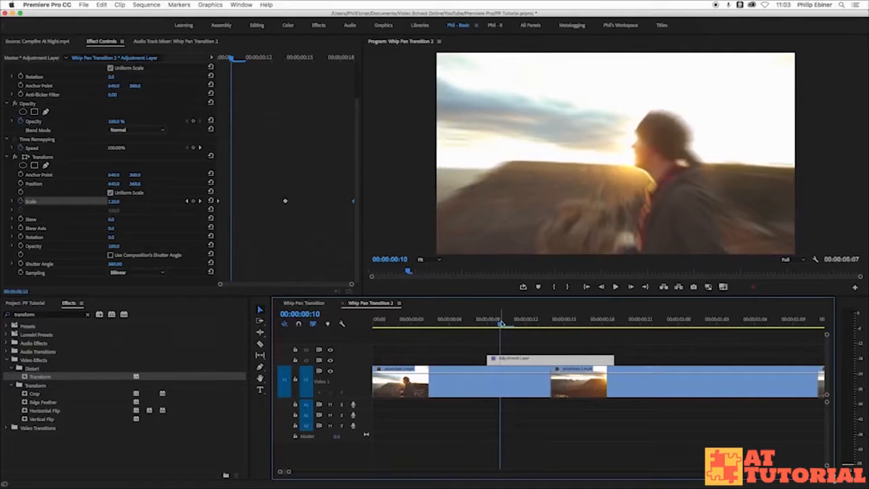
{"action": "left_click", "coordinate": [550, 325]}
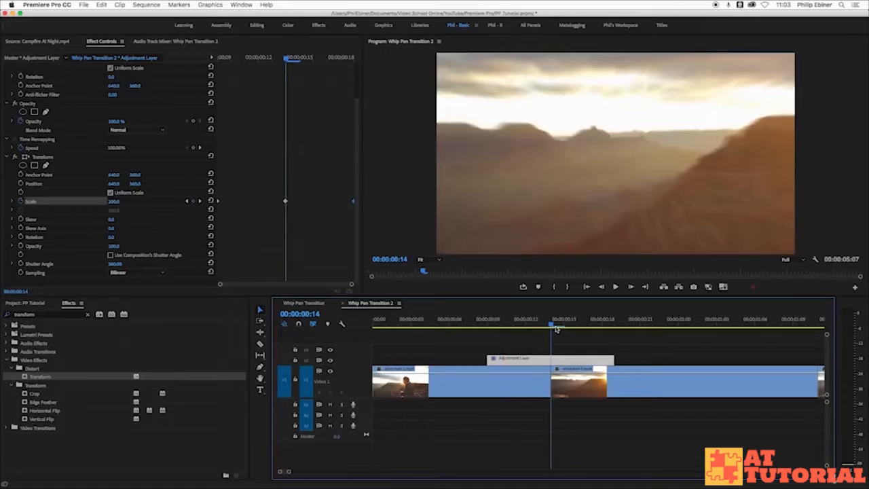
Clear the effects search, and mark a 15-frame playback range from 00:00:00:08 across the transition with looped playback.
{"action": "left_click", "coordinate": [88, 315]}
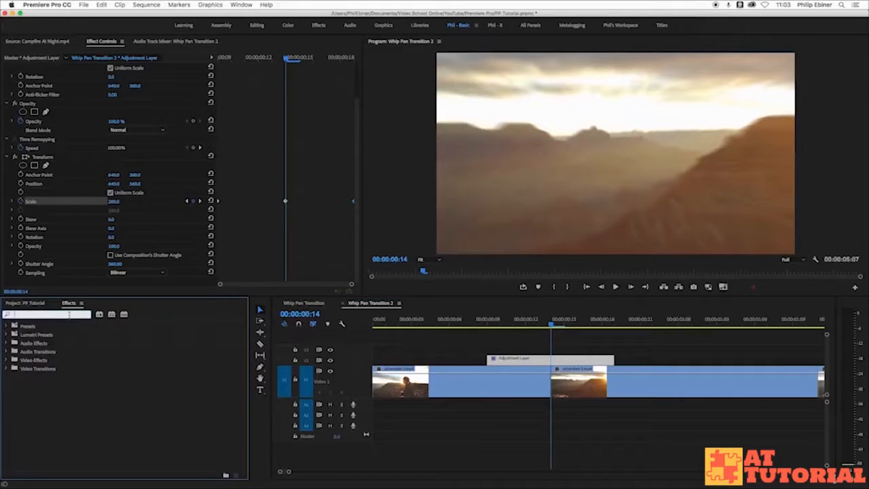
{"action": "left_click", "coordinate": [475, 325]}
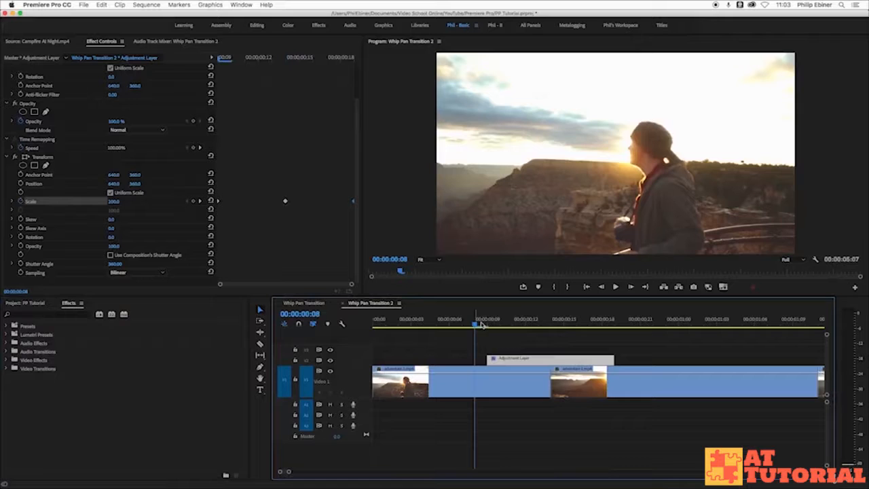
{"action": "key", "text": "i"}
{"action": "key", "text": "space"}
{"action": "key", "text": "space"}
{"action": "key", "text": "o"}
{"action": "left_click", "coordinate": [479, 319]}
{"action": "key", "text": "space"}
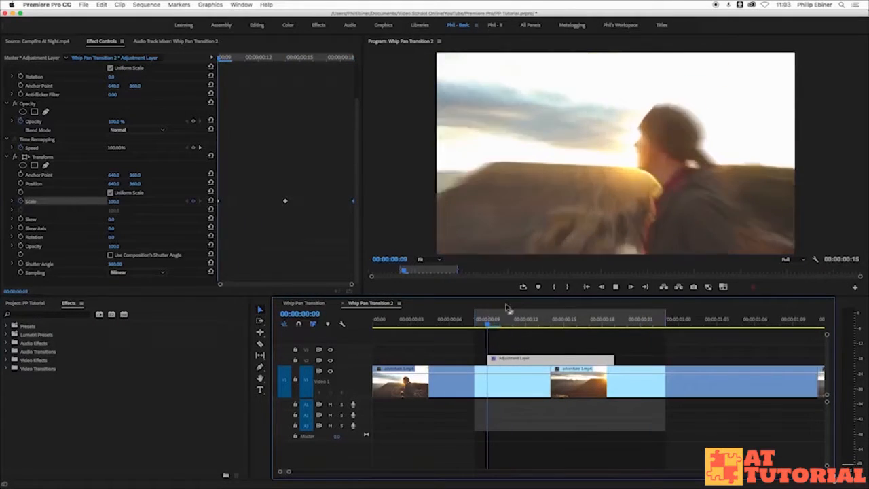
{"action": "left_click", "coordinate": [486, 319]}
{"action": "key", "text": "space"}
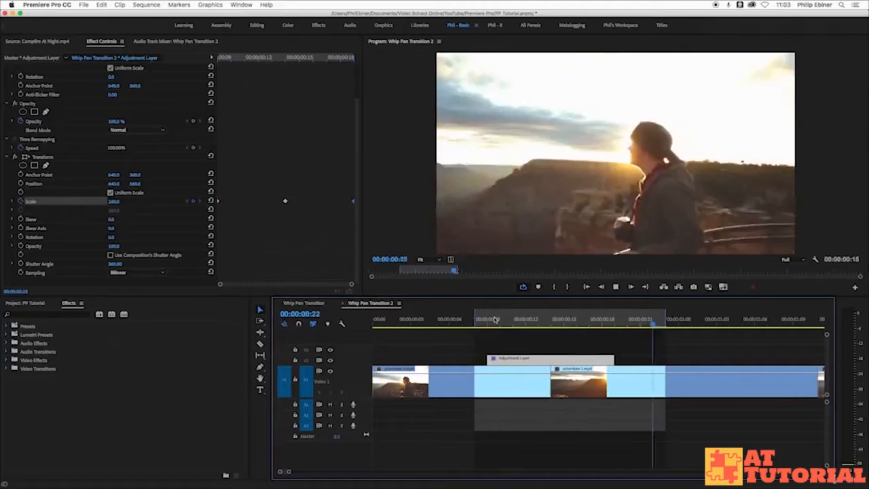
Widen the marked playback range on both sides to 23 frames and play the looped transition.
{"action": "left_click_drag", "start_coordinate": [479, 328], "coordinate": [410, 320]}
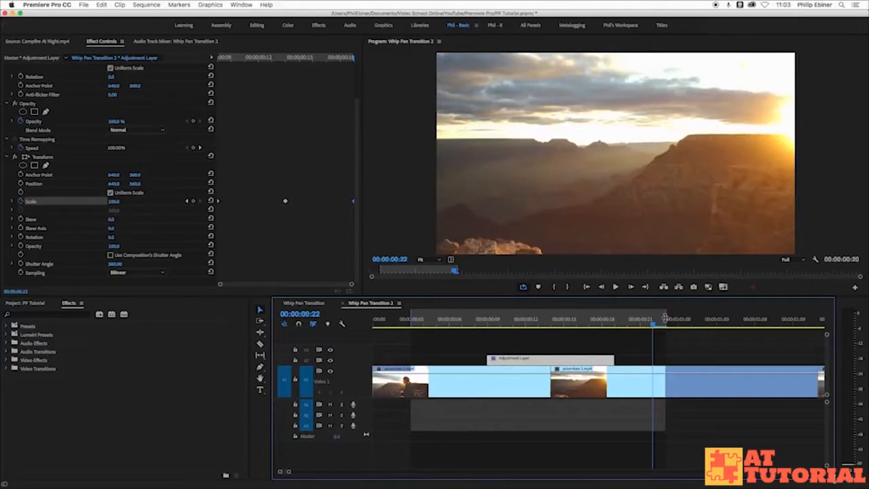
{"action": "left_click_drag", "start_coordinate": [665, 318], "coordinate": [703, 320]}
{"action": "left_click_drag", "start_coordinate": [424, 321], "coordinate": [411, 321]}
{"action": "key", "text": "space"}
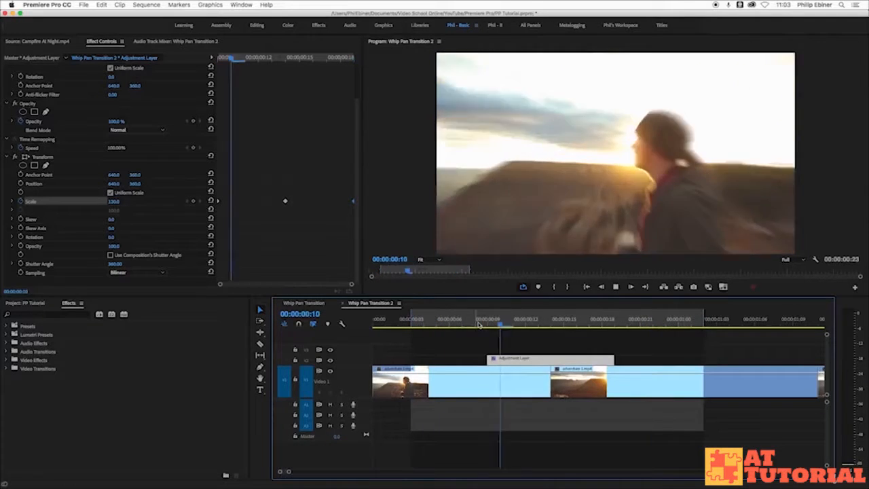
{"action": "key", "text": "space"}
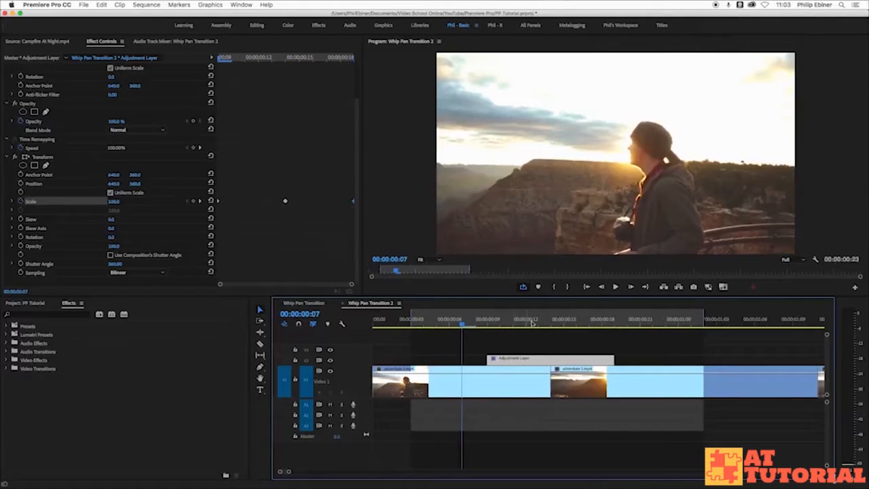
Search the effects for "direc" and apply Directional Blur to the adjustment layer.
{"action": "left_click", "coordinate": [41, 314]}
{"action": "type", "text": "direc"}
{"action": "left_click_drag", "start_coordinate": [46, 377], "coordinate": [550, 360]}
Keyframe Directional Blur's Blur Length at the adjustment layer's start, the cut and its end, with 50 at the cut, 00:00:00:14.
{"action": "left_click_drag", "start_coordinate": [523, 320], "coordinate": [551, 324]}
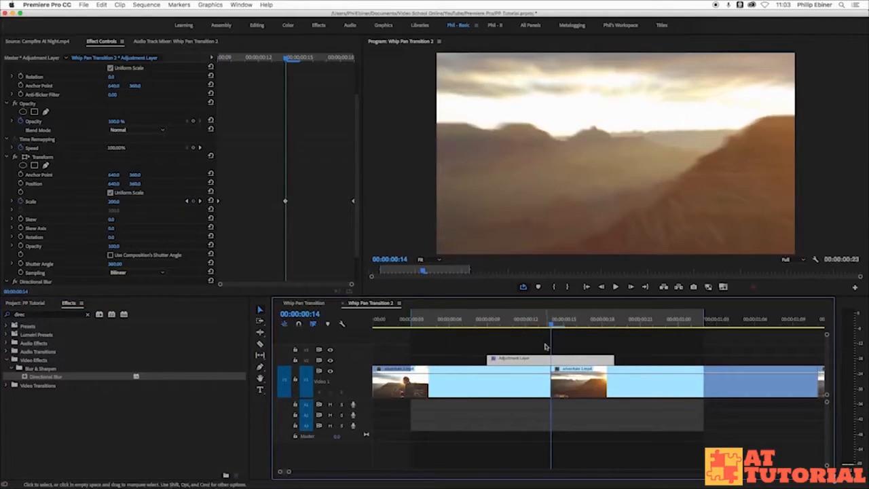
{"action": "left_click_drag", "start_coordinate": [354, 134], "coordinate": [355, 161]}
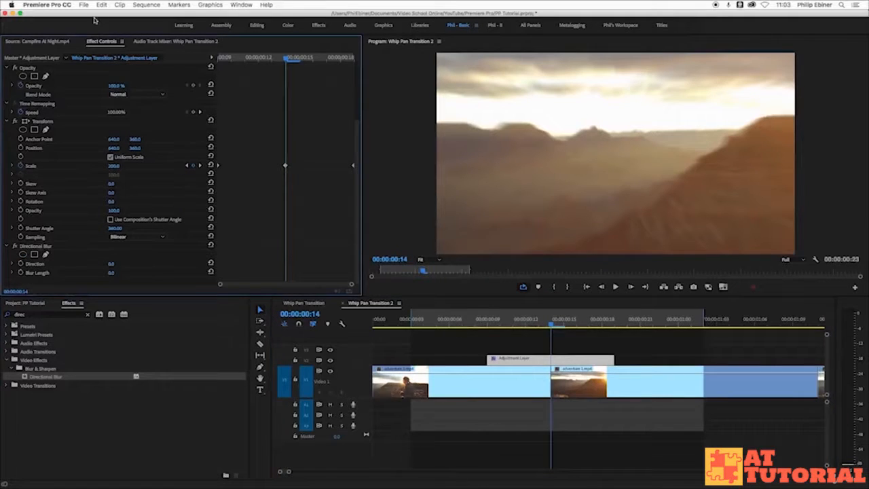
{"action": "left_click", "coordinate": [21, 271]}
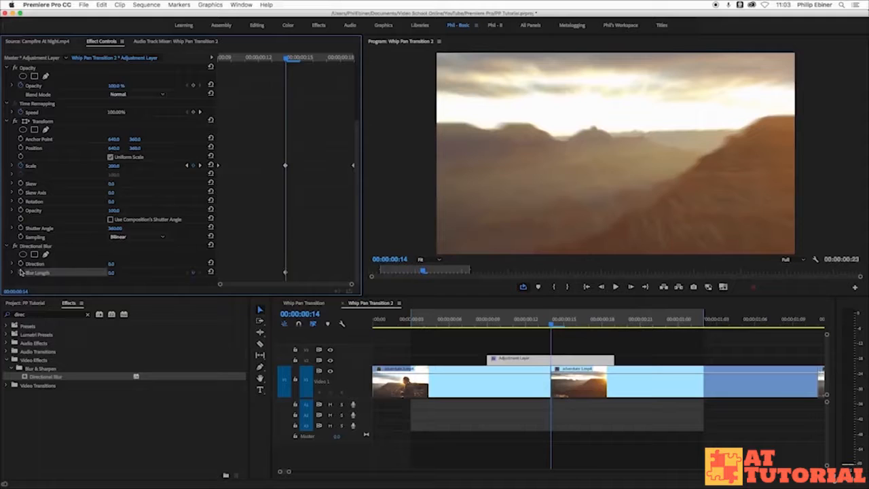
{"action": "left_click_drag", "start_coordinate": [284, 273], "coordinate": [203, 276]}
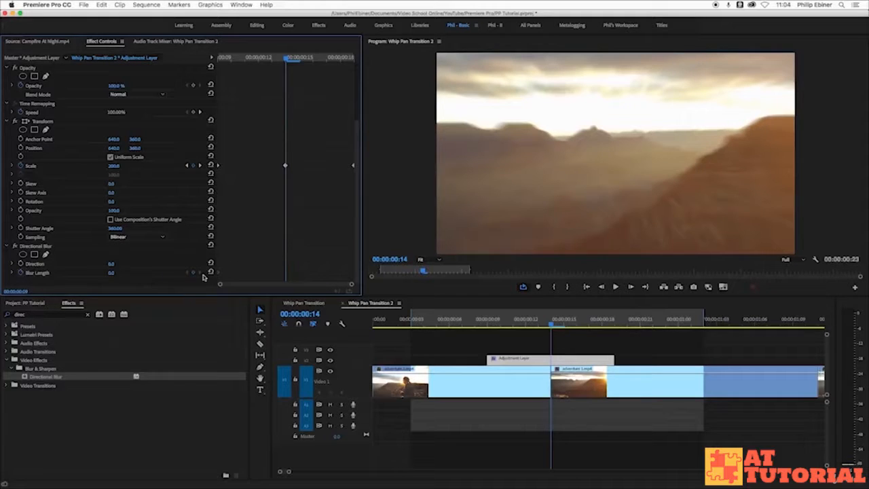
{"action": "left_click", "coordinate": [193, 273]}
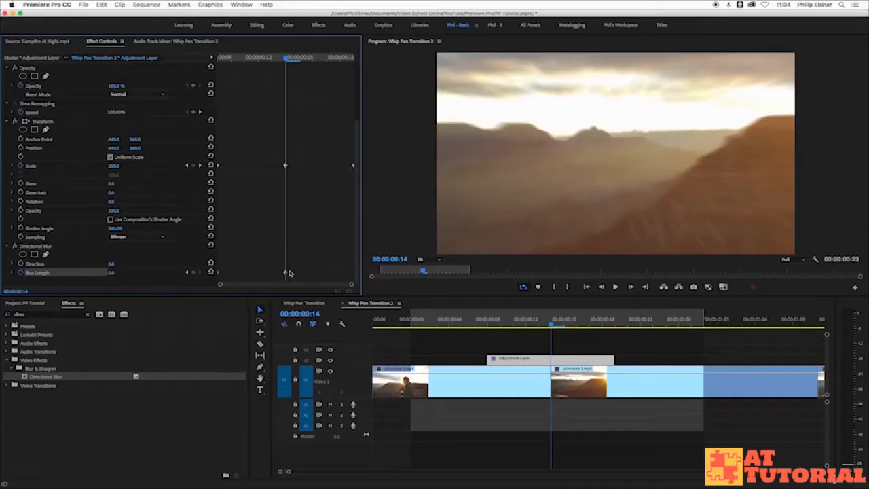
{"action": "left_click_drag", "start_coordinate": [286, 272], "coordinate": [359, 275]}
{"action": "left_click", "coordinate": [122, 272]}
{"action": "type", "text": "50"}
{"action": "key", "text": "Return"}
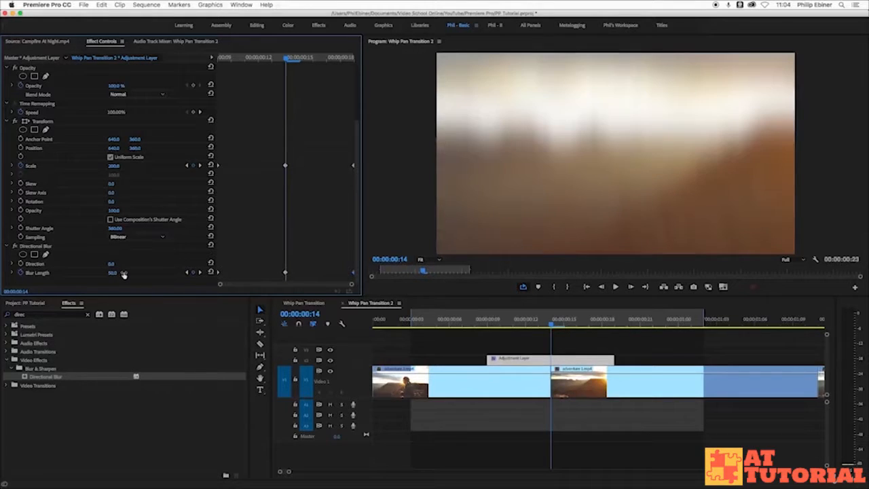
Set Directional Blur's Direction to 90° and its Blur Length at the cut to 25, and play the transition.
{"action": "left_click", "coordinate": [122, 264]}
{"action": "type", "text": "90"}
{"action": "key", "text": "Return"}
{"action": "left_click", "coordinate": [114, 272]}
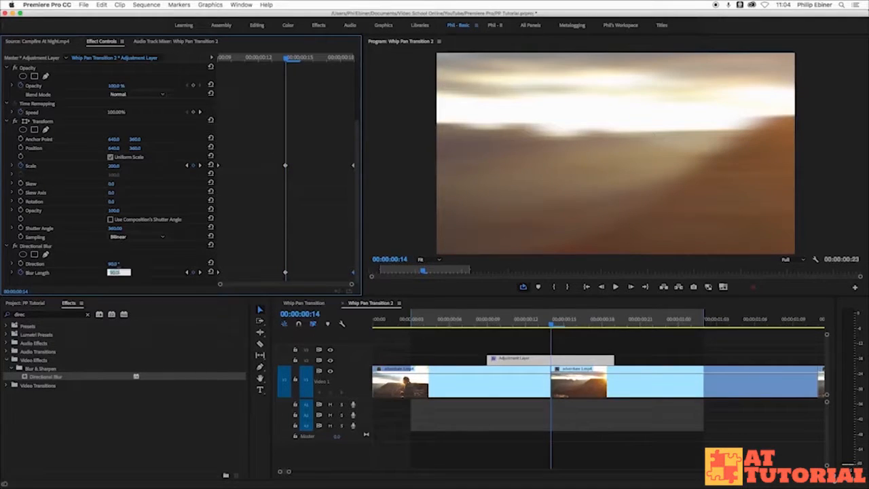
{"action": "type", "text": "20"}
{"action": "key", "text": "Return"}
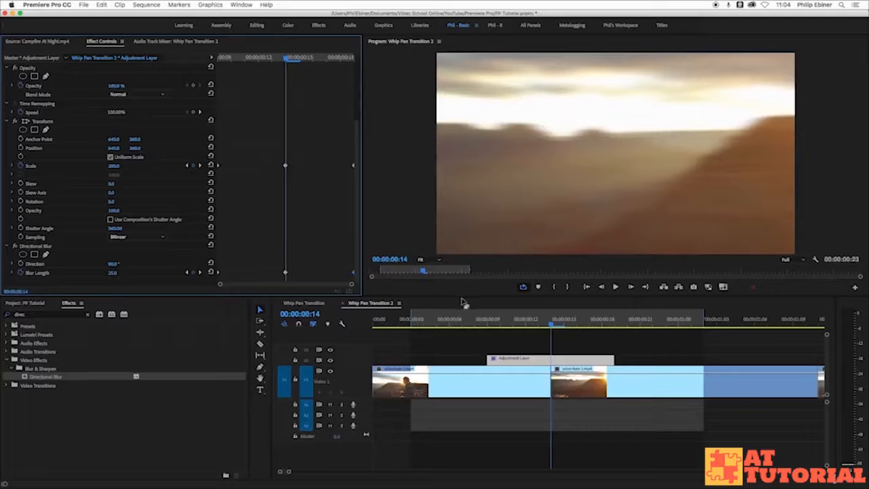
{"action": "left_click", "coordinate": [422, 323]}
{"action": "key", "text": "space"}
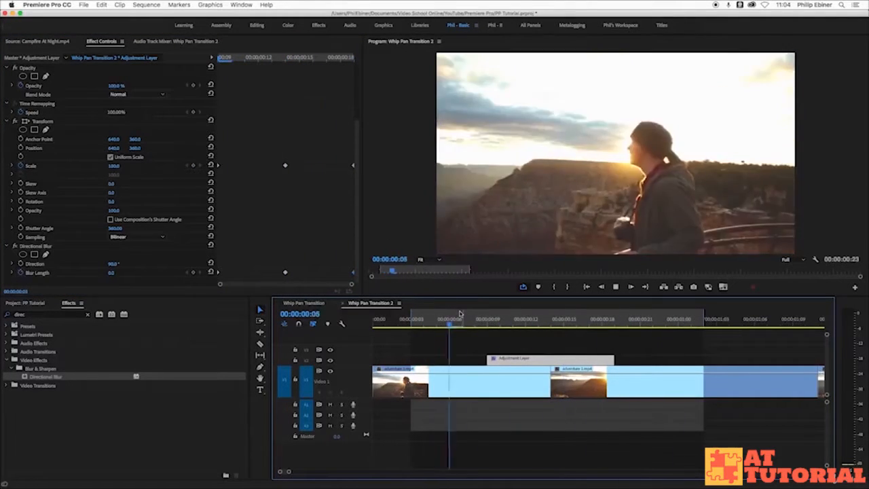
{"action": "key", "text": "space"}
Change all Scale and Blur Length keyframes to Bezier interpolation and play the smoothed transition.
{"action": "left_click_drag", "start_coordinate": [350, 144], "coordinate": [193, 282]}
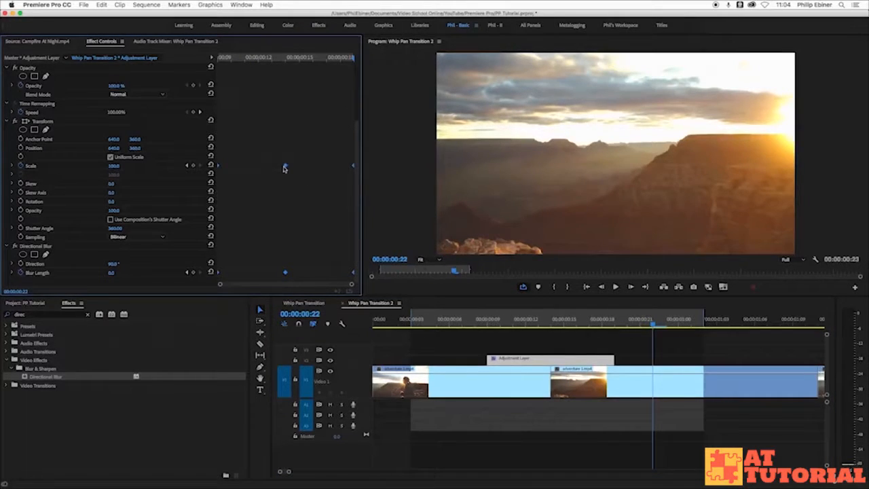
{"action": "right_click", "coordinate": [285, 166]}
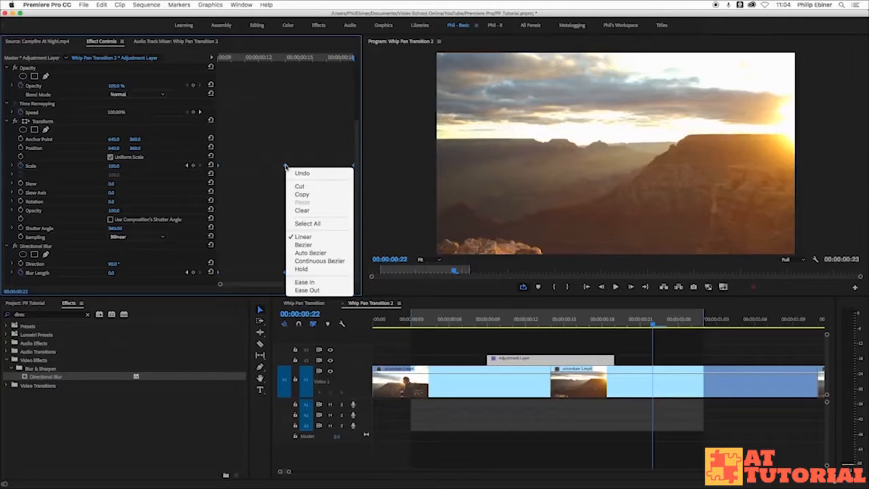
{"action": "left_click", "coordinate": [301, 245]}
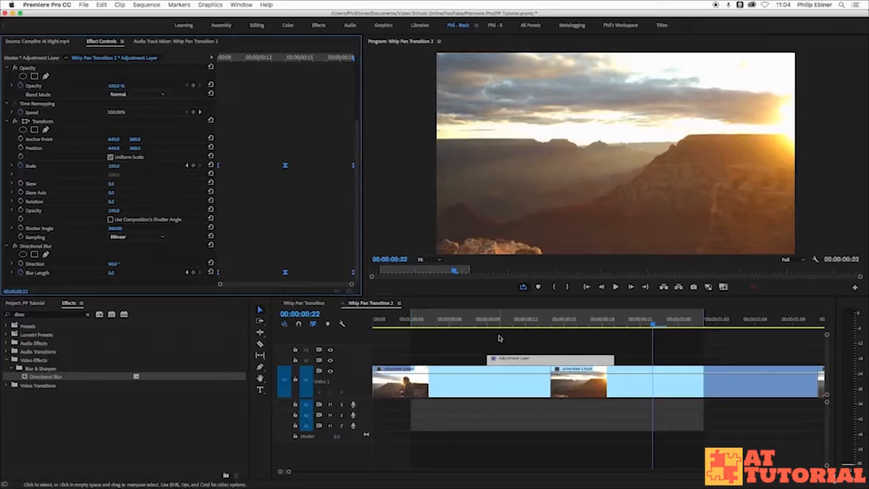
{"action": "left_click", "coordinate": [424, 320]}
{"action": "key", "text": "space"}
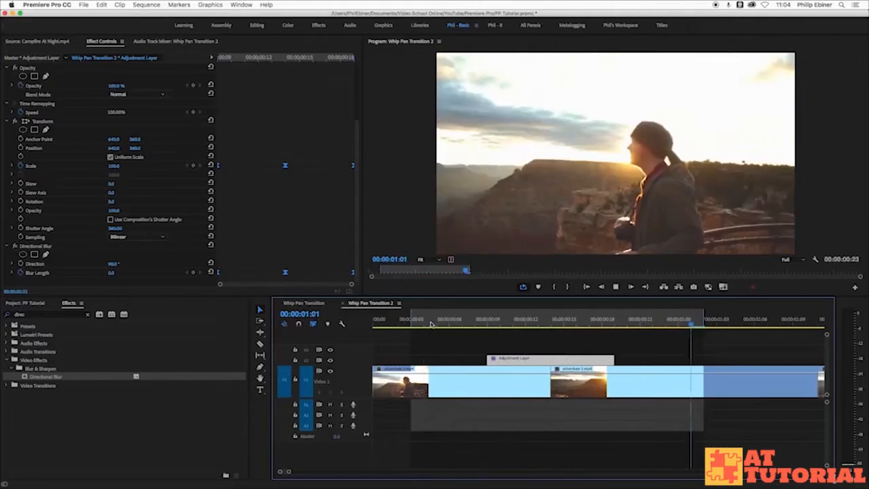
Add a marker to the adjustment layer at the cut, 00:00:00:14.
{"action": "left_click", "coordinate": [600, 342]}
{"action": "left_click", "coordinate": [553, 326]}
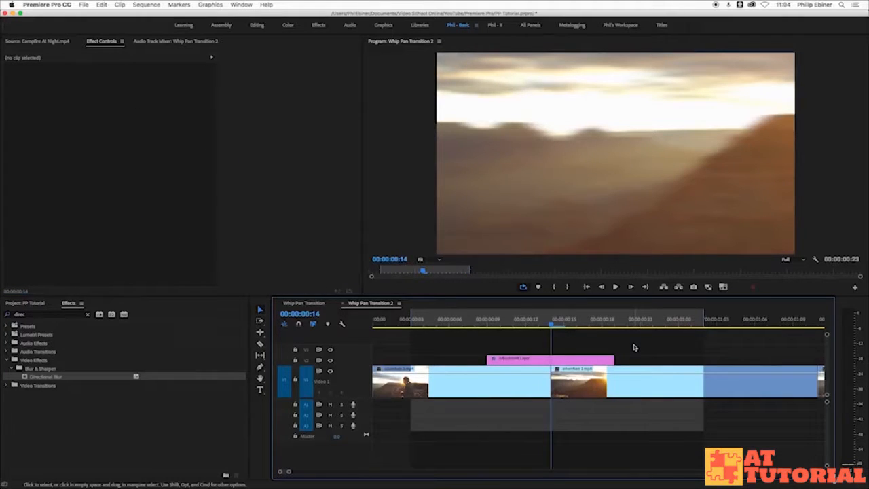
{"action": "left_click", "coordinate": [546, 360]}
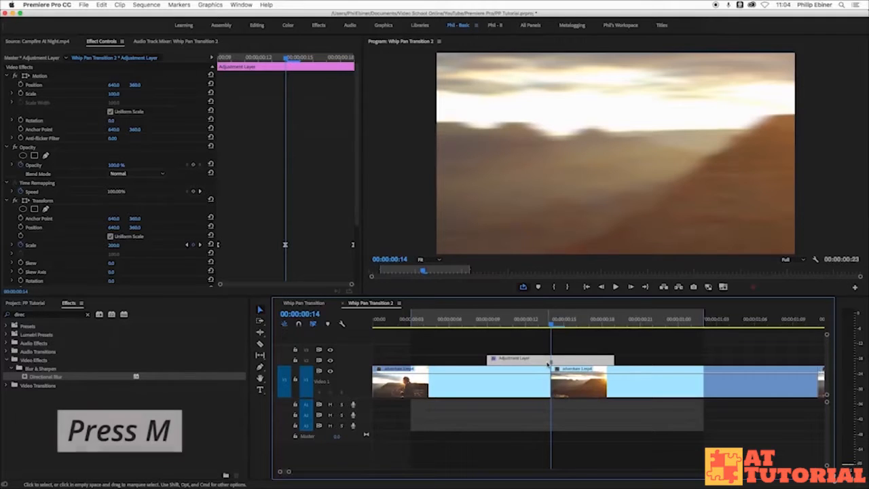
{"action": "left_click", "coordinate": [184, 5]}
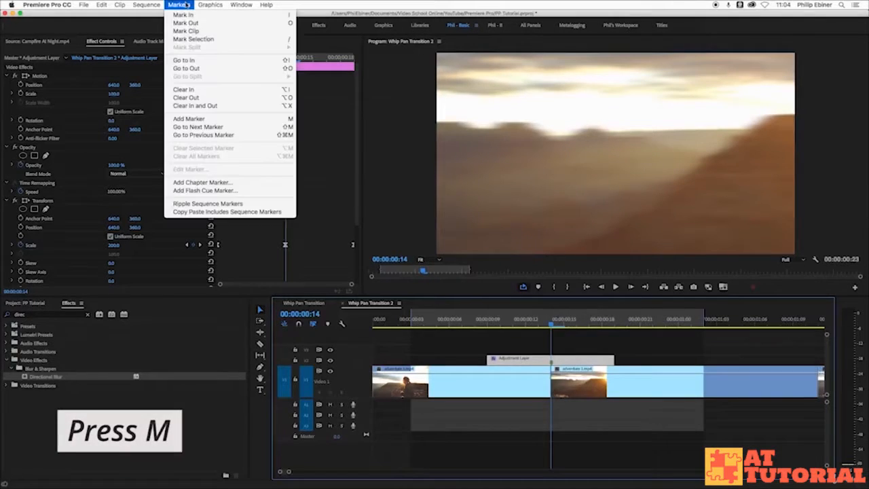
{"action": "left_click", "coordinate": [228, 120]}
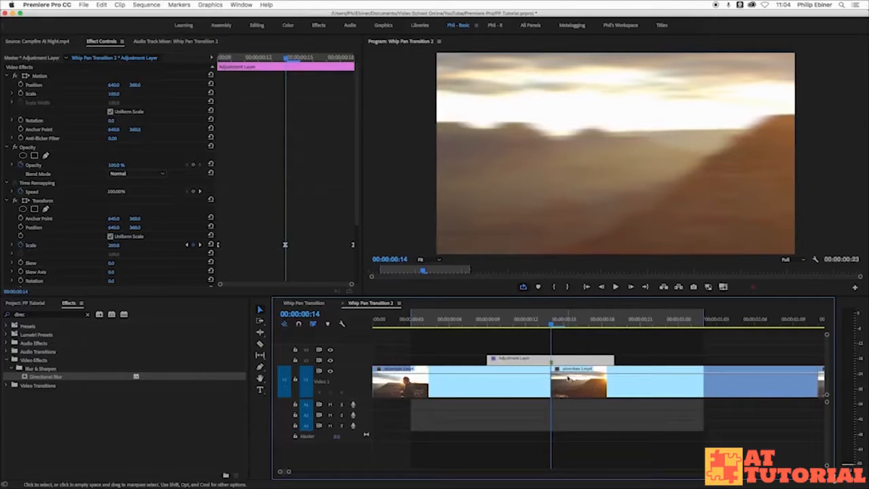
Duplicate the adjustment layer onto the next cut, aligning its marker with the cut, and check the alignment up close.
{"action": "left_click", "coordinate": [598, 351]}
{"action": "key", "text": "minus"}
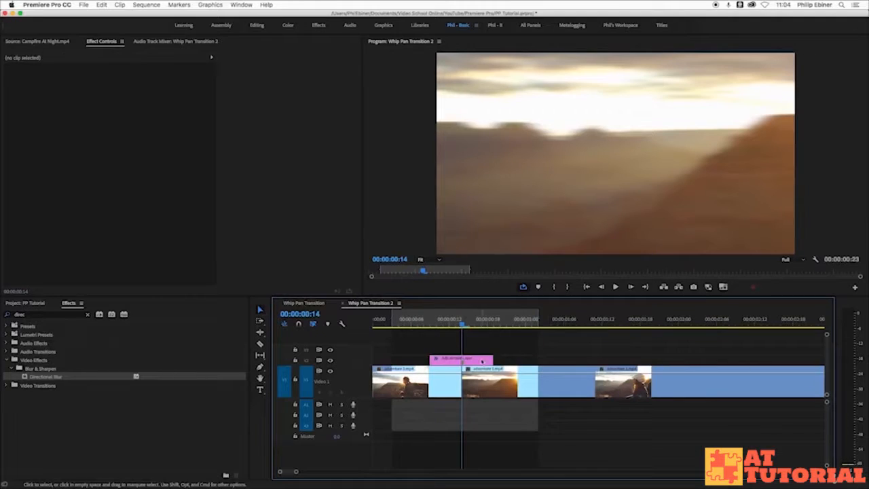
{"action": "left_click_drag", "start_coordinate": [476, 365], "coordinate": [607, 363]}
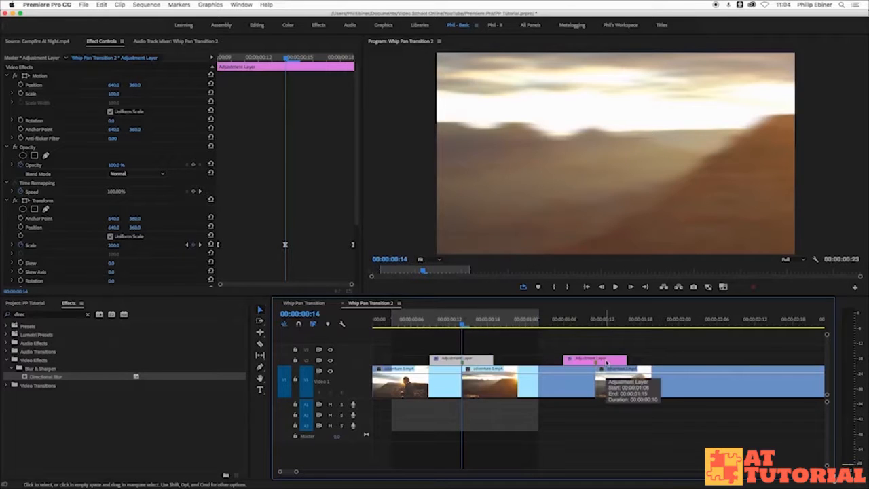
{"action": "left_click", "coordinate": [595, 323]}
{"action": "left_click_drag", "start_coordinate": [596, 323], "coordinate": [589, 321]}
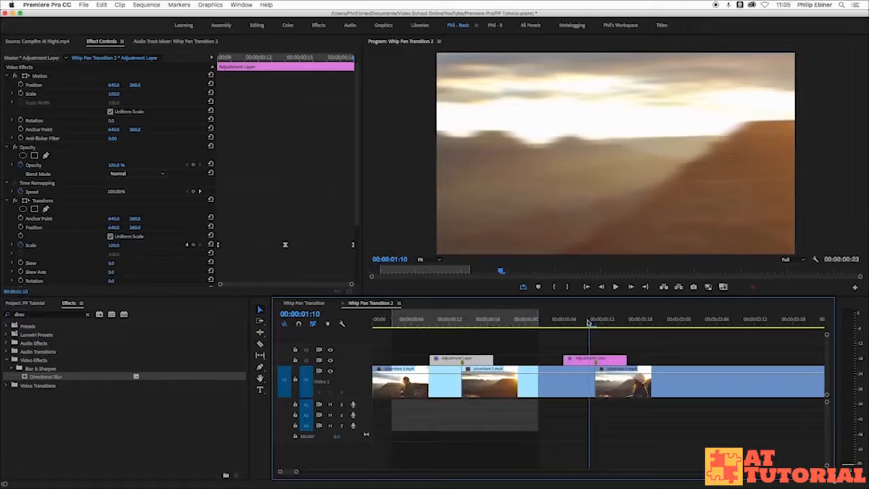
{"action": "key", "text": "="}
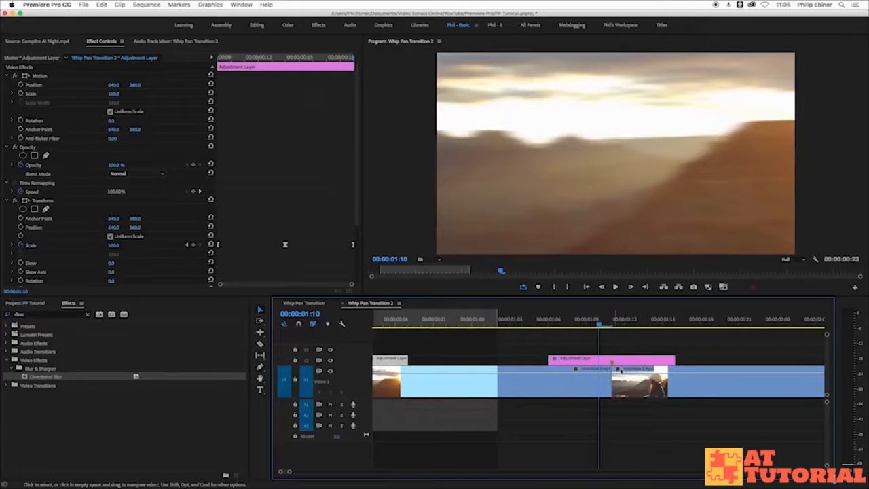
{"action": "left_click", "coordinate": [613, 365]}
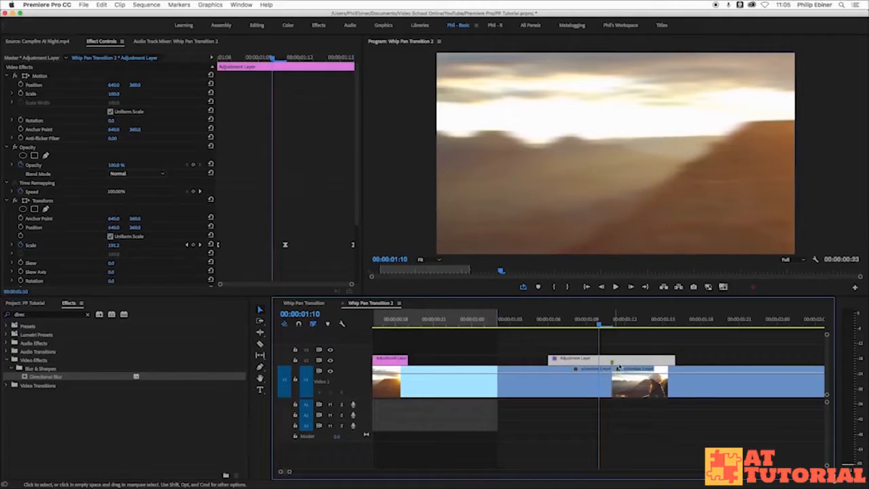
Play the duplicated transition, extend the playback range's out point past the second transition, and play both transitions.
{"action": "left_click", "coordinate": [548, 324]}
{"action": "key", "text": "l"}
{"action": "key", "text": "j"}
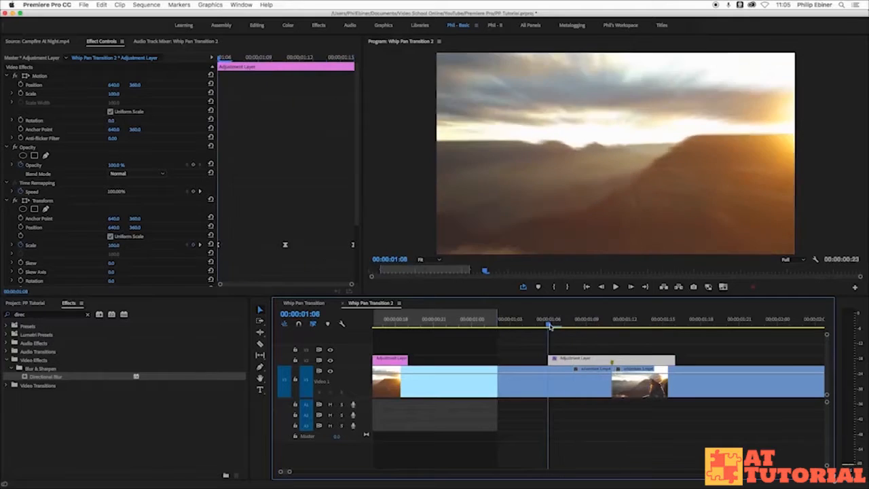
{"action": "key", "text": "space"}
{"action": "key", "text": "minus"}
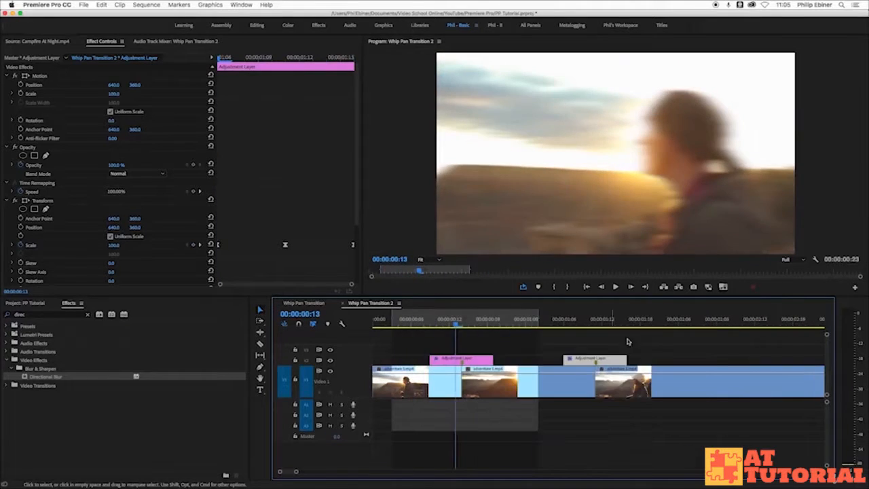
{"action": "left_click", "coordinate": [659, 324]}
{"action": "key", "text": "o"}
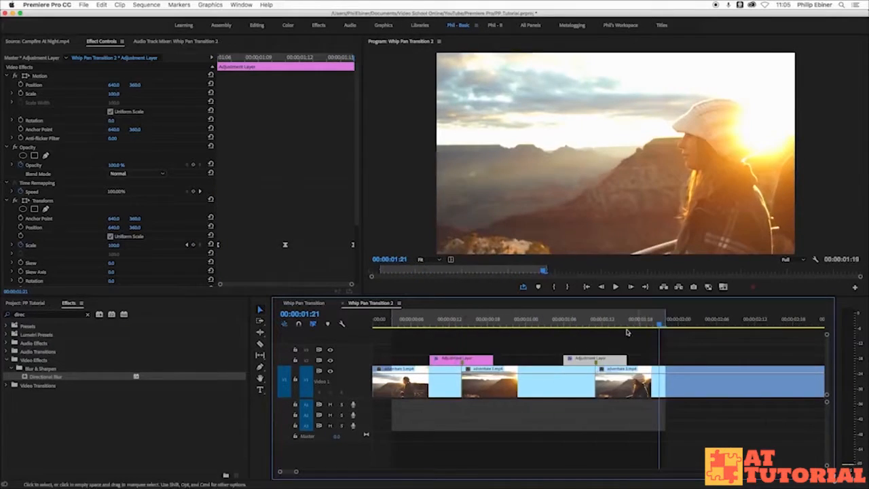
{"action": "key", "text": "space"}
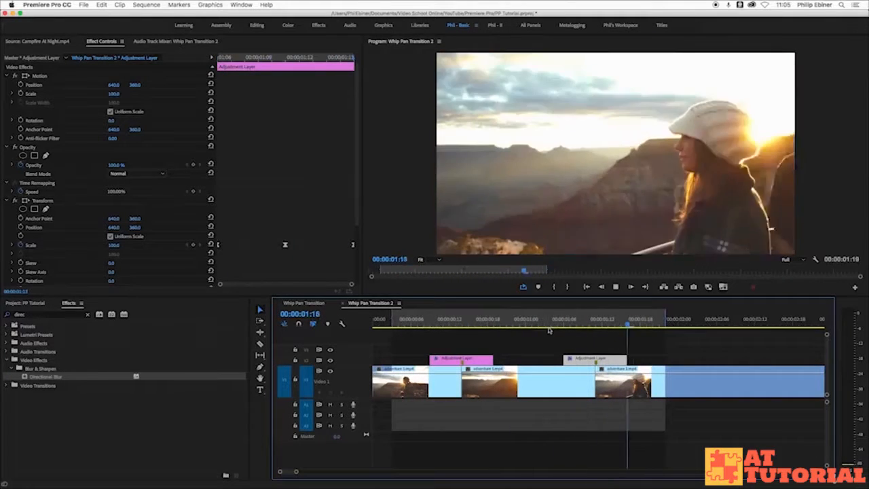
Go to the third cut, switch to the Whip Pan Transition sequence, and play its transition there from 00:00:02:21.
{"action": "left_click", "coordinate": [688, 358]}
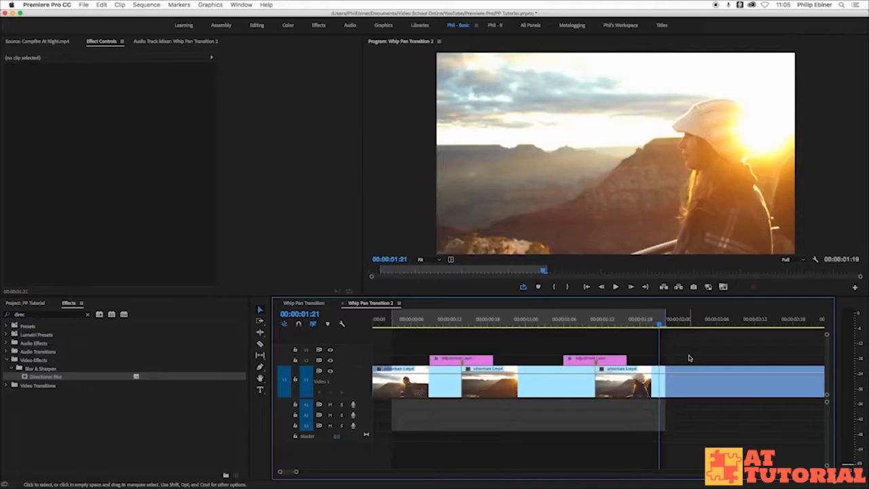
{"action": "key", "text": "minus"}
{"action": "key", "text": "minus"}
{"action": "key", "text": "equal"}
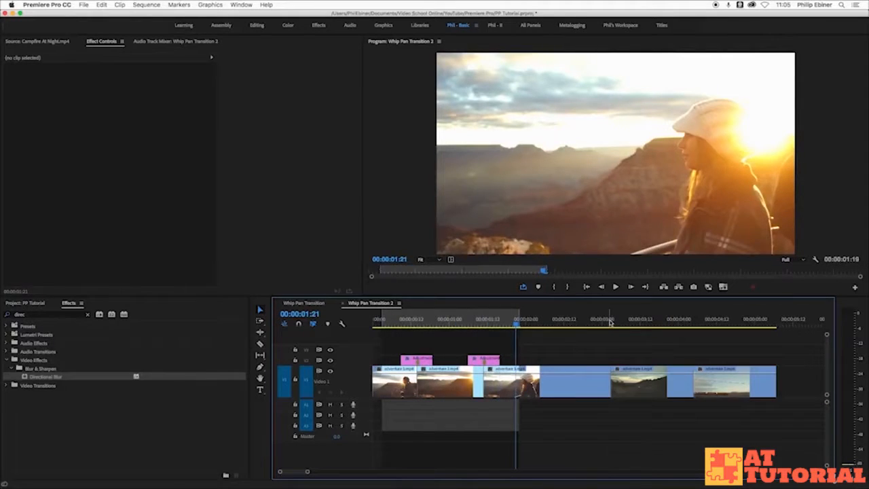
{"action": "left_click", "coordinate": [609, 324]}
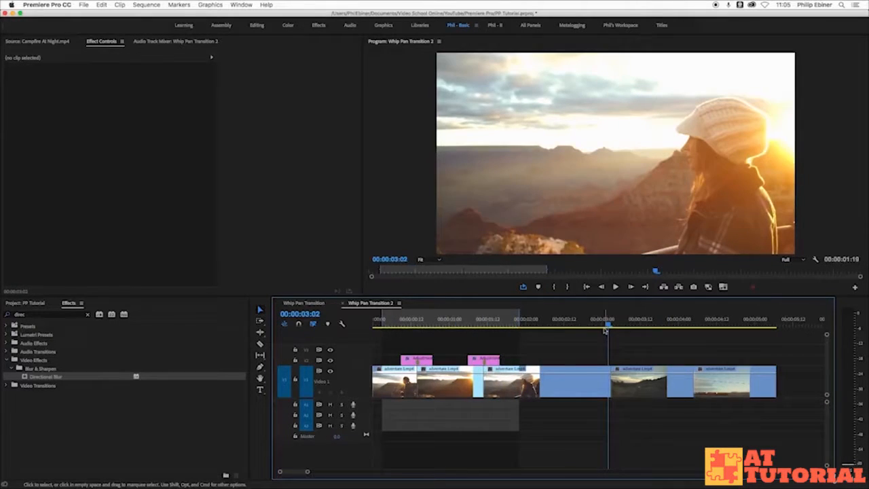
{"action": "left_click", "coordinate": [304, 303]}
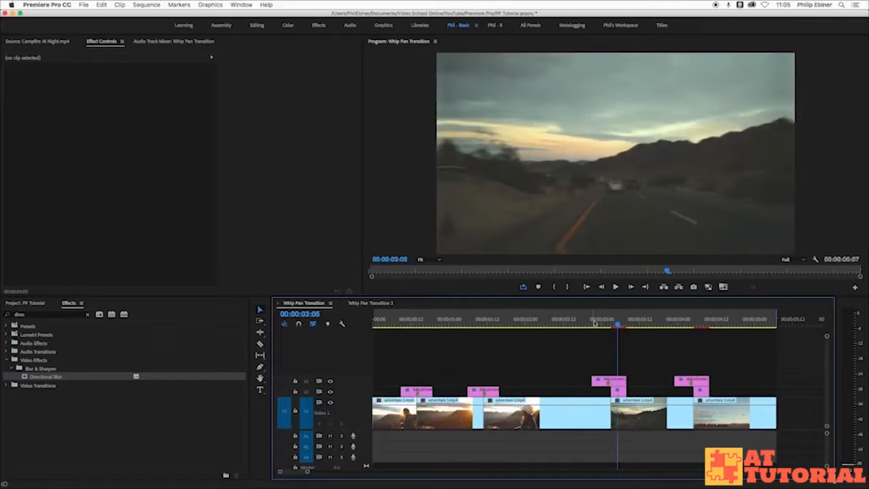
{"action": "left_click", "coordinate": [575, 324]}
{"action": "left_click_drag", "start_coordinate": [575, 326], "coordinate": [591, 331]}
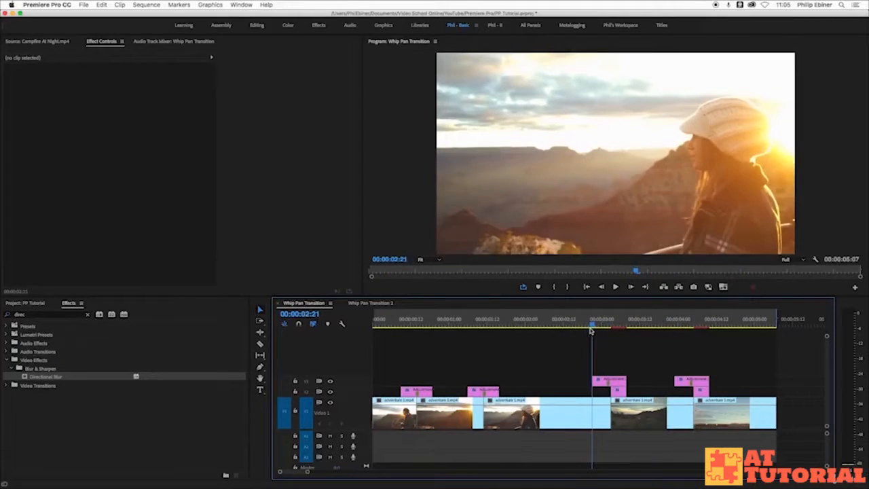
{"action": "key", "text": "space"}
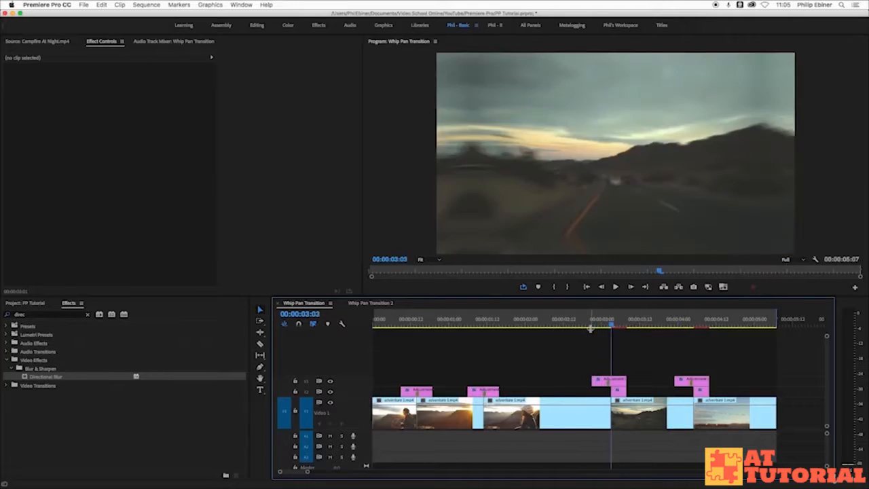
Examine the finished transition around the third cut frame by frame, forwards and backwards, ending at 00:00:03:03.
{"action": "key", "text": "Right"}
{"action": "key", "text": "Right"}
{"action": "key", "text": "Right"}
{"action": "key", "text": "Right"}
{"action": "key", "text": "Left"}
{"action": "key", "text": "Left"}
{"action": "key", "text": "Left"}
{"action": "key", "text": "Left"}
{"action": "key", "text": "Left"}
{"action": "key", "text": "Left"}
{"action": "key", "text": "Left"}
{"action": "key", "text": "Left"}
{"action": "key", "text": "Left"}
{"action": "key", "text": "Right"}
{"action": "key", "text": "Right"}
{"action": "key", "text": "Right"}
{"action": "key", "text": "Right"}
{"action": "key", "text": "Right"}
{"action": "key", "text": "Right"}
{"action": "key", "text": "Right"}
{"action": "key", "text": "Right"}
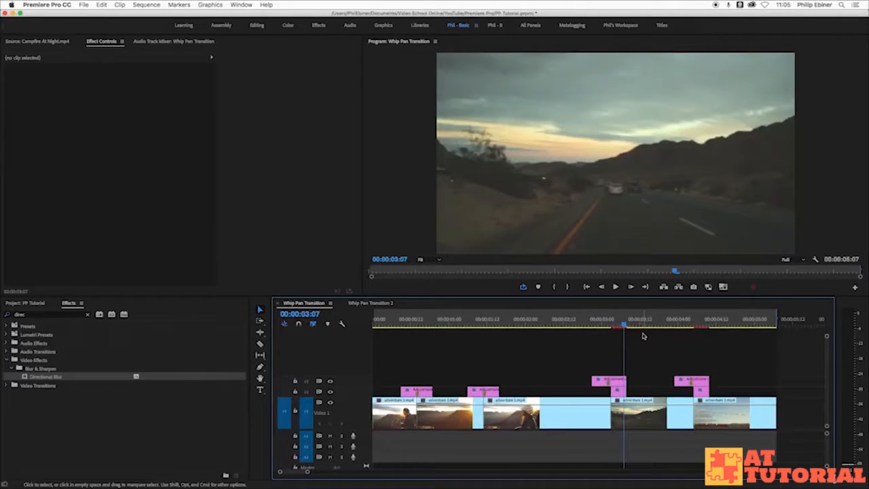
{"action": "key", "text": "Left"}
{"action": "key", "text": "Left"}
{"action": "key", "text": "Left"}
{"action": "key", "text": "Left"}
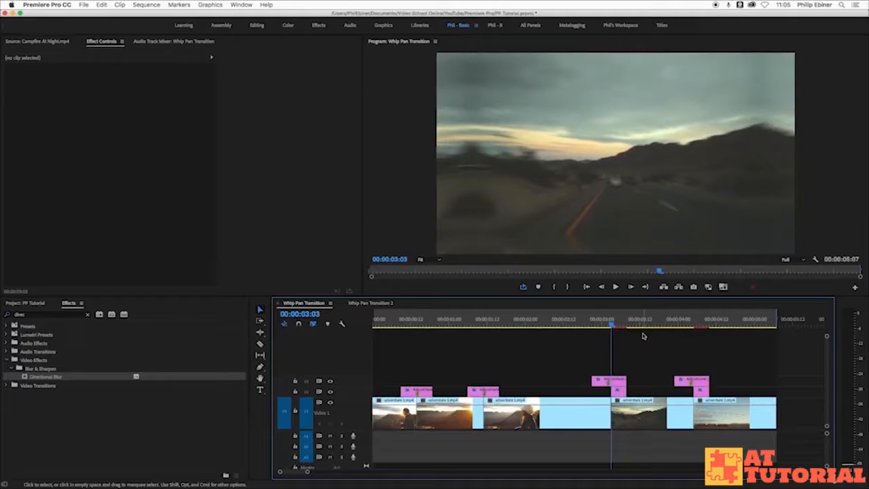
Return to the Whip Pan Transition 2 sequence and place an adjustment layer over the third cut, starting five frames before it.
{"action": "left_click", "coordinate": [377, 304]}
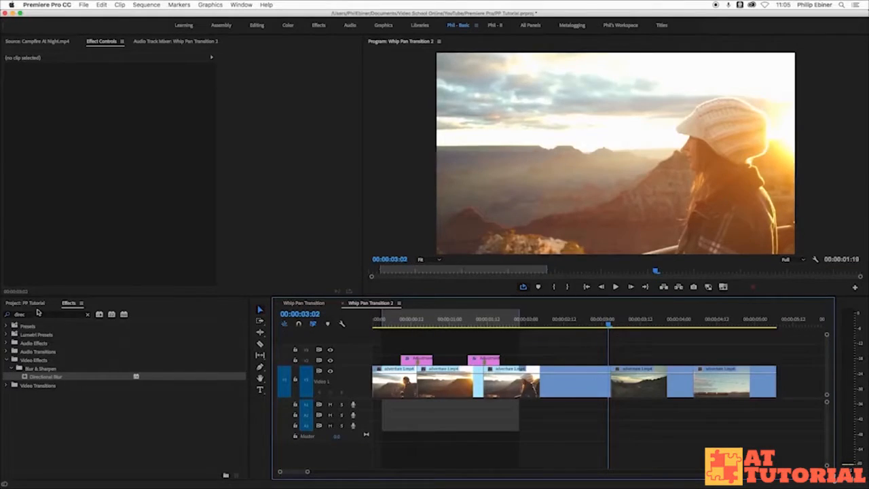
{"action": "left_click", "coordinate": [26, 303]}
{"action": "left_click_drag", "start_coordinate": [60, 361], "coordinate": [620, 364]}
{"action": "left_click", "coordinate": [636, 363]}
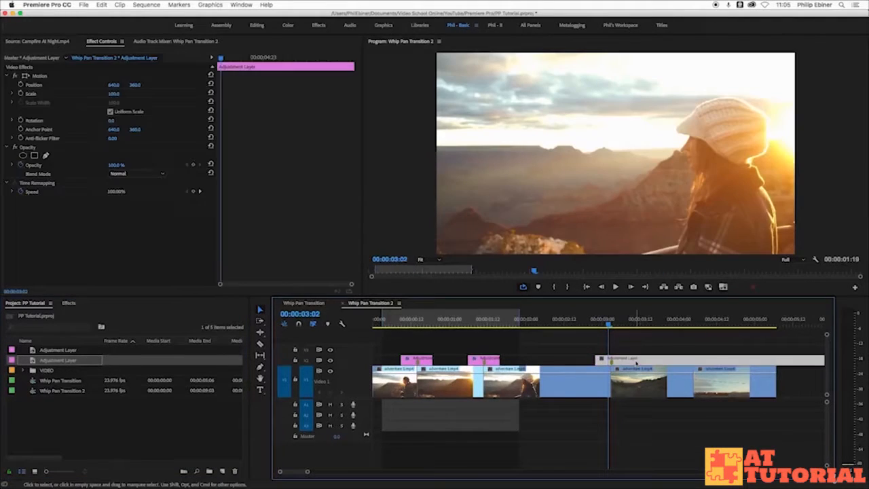
{"action": "left_click", "coordinate": [645, 347]}
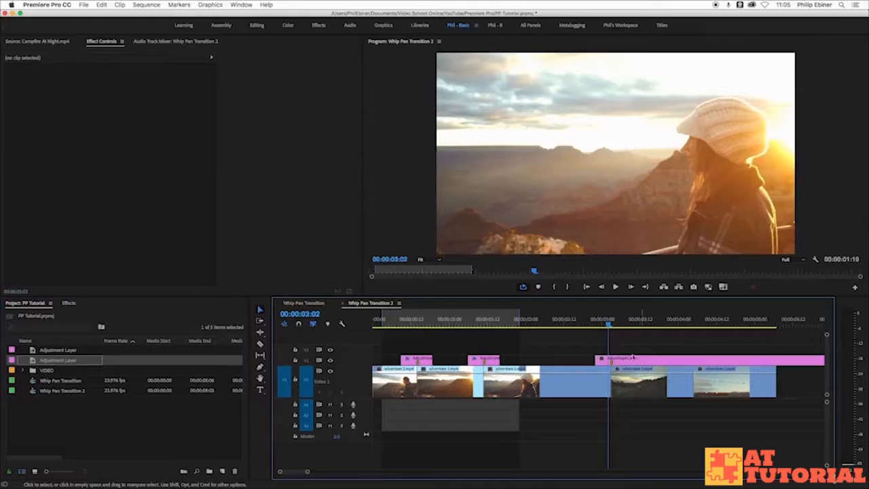
{"action": "left_click", "coordinate": [612, 365]}
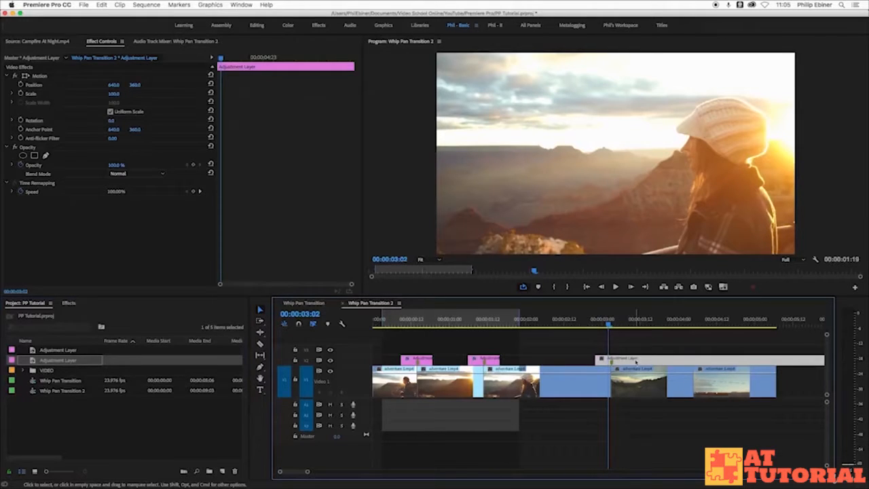
Cut the adjustment layer five frames after the cut, at 00:00:03:08, and delete the remainder.
{"action": "key", "text": "="}
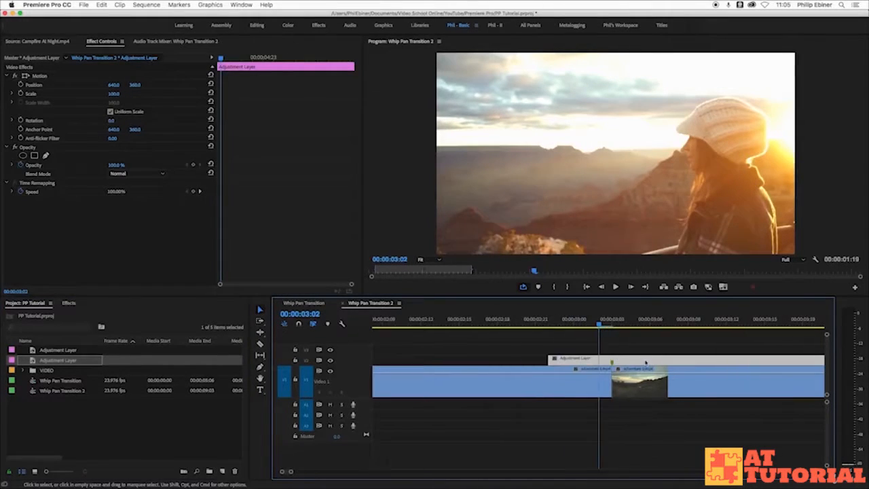
{"action": "key", "text": "Right"}
{"action": "key", "text": "shift+Right"}
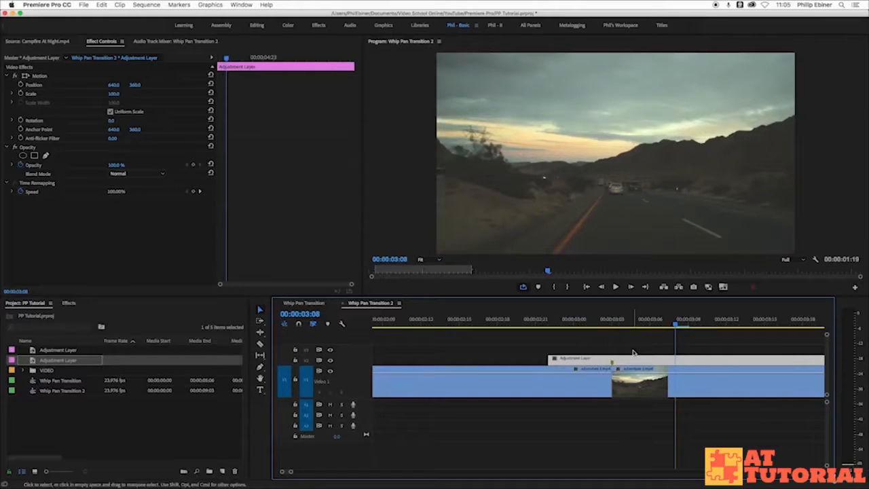
{"action": "key", "text": "super+k"}
{"action": "left_click_drag", "start_coordinate": [694, 352], "coordinate": [722, 360]}
{"action": "key", "text": "Delete"}
Move the adjustment layer up one track and add a second one beneath it, running from the cut to 00:00:03:08.
{"action": "left_click_drag", "start_coordinate": [656, 361], "coordinate": [654, 351]}
{"action": "left_click_drag", "start_coordinate": [54, 353], "coordinate": [611, 362]}
{"action": "key", "text": "c"}
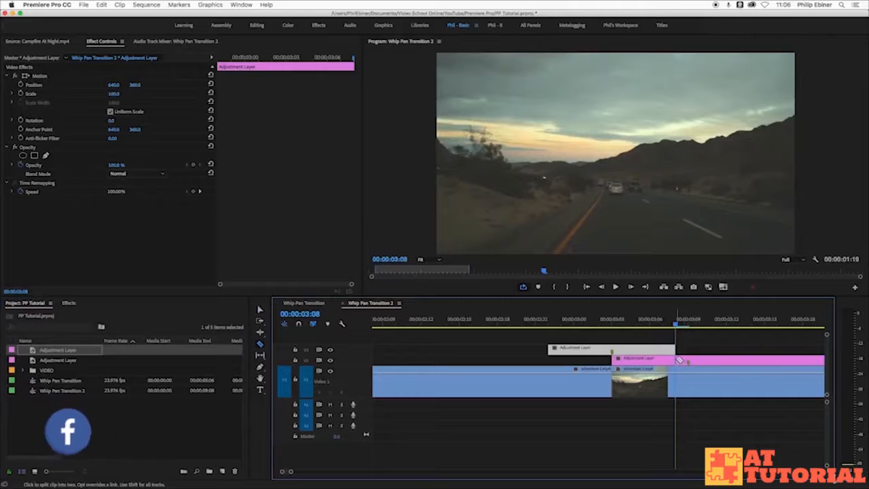
{"action": "left_click", "coordinate": [677, 360]}
{"action": "key", "text": "v"}
{"action": "left_click", "coordinate": [707, 359]}
{"action": "key", "text": "Delete"}
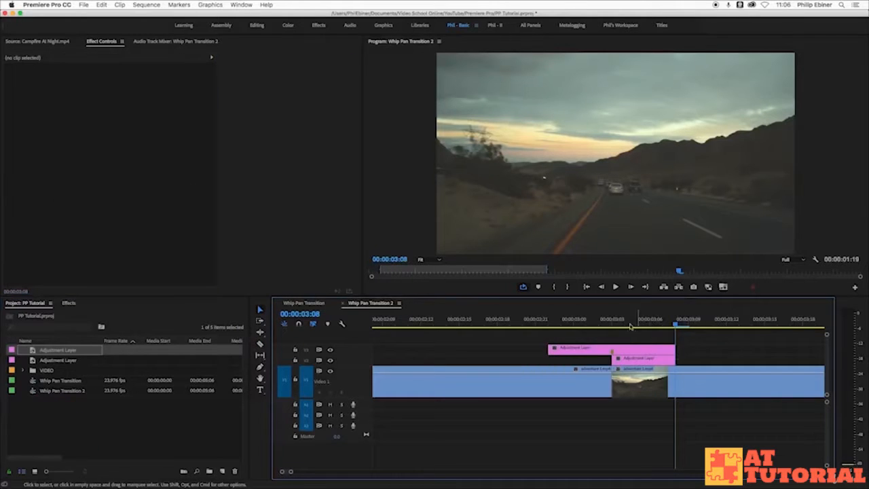
Apply the Replicate effect to the lower adjustment layer and view it at 00:00:03:04.
{"action": "left_click", "coordinate": [630, 360]}
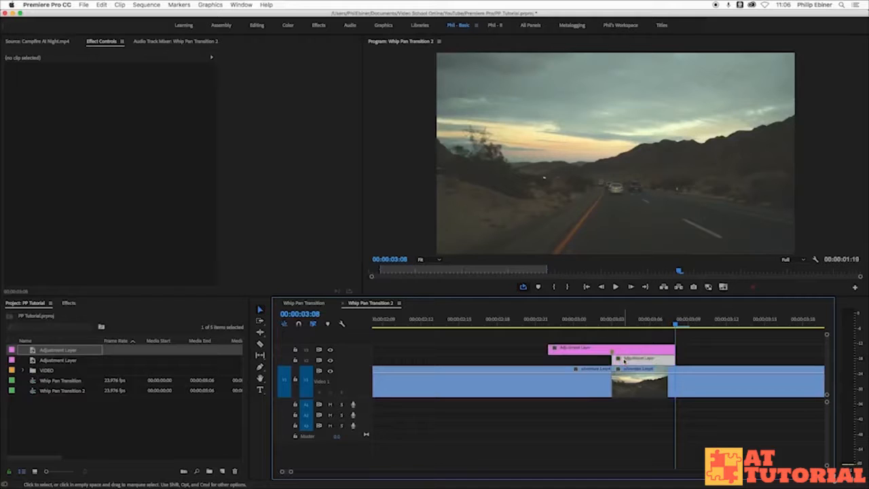
{"action": "left_click", "coordinate": [675, 390]}
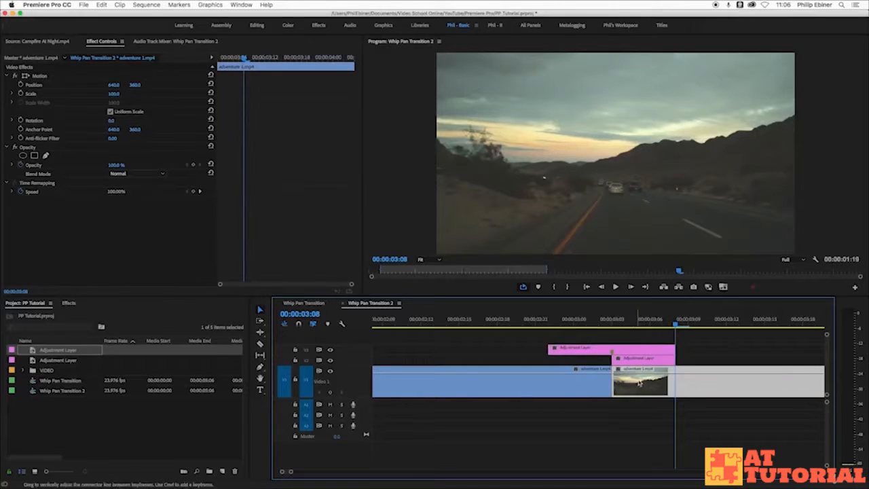
{"action": "left_click", "coordinate": [613, 321]}
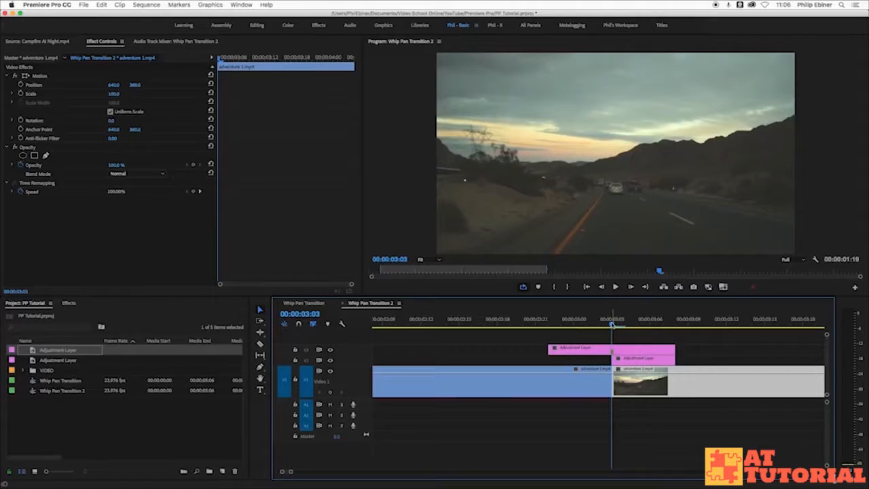
{"action": "mouse_move", "coordinate": [615, 336]}
{"action": "left_mouse_down"}
{"action": "mouse_move", "coordinate": [640, 336]}
{"action": "mouse_move", "coordinate": [617, 340]}
{"action": "left_mouse_up"}
{"action": "left_click", "coordinate": [624, 327]}
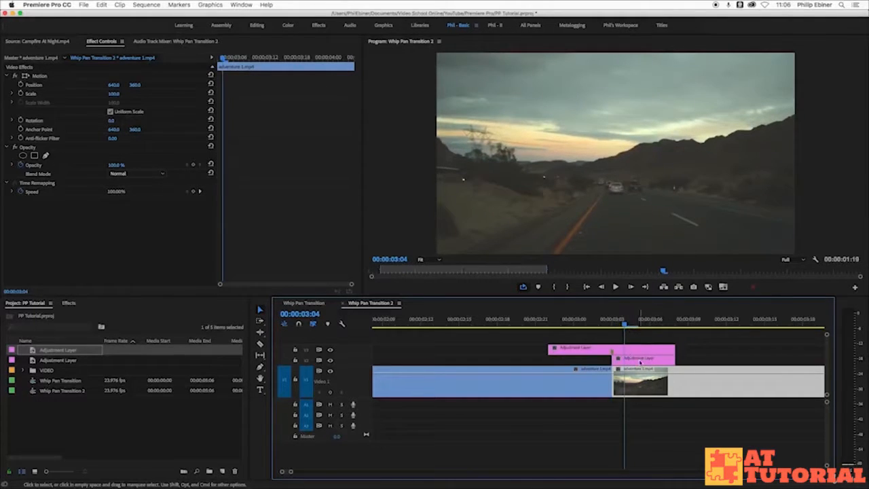
{"action": "left_click", "coordinate": [640, 361]}
{"action": "left_click", "coordinate": [68, 304]}
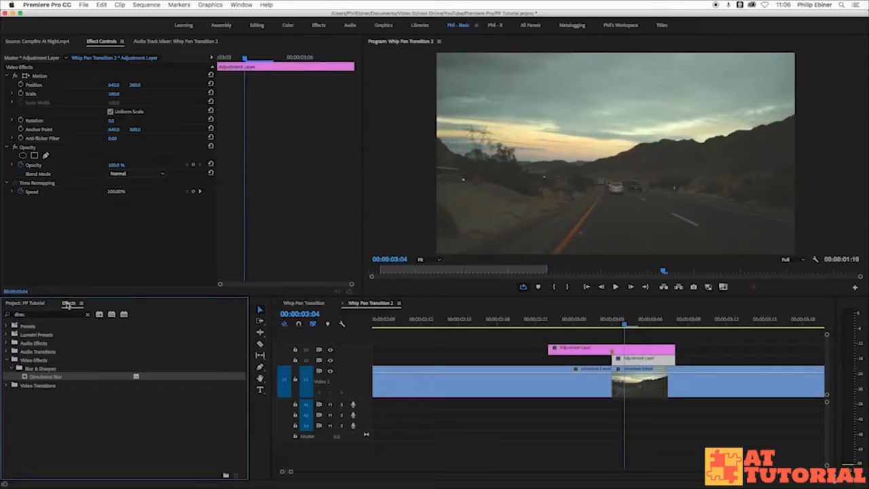
{"action": "left_click", "coordinate": [87, 314]}
{"action": "type", "text": "repli"}
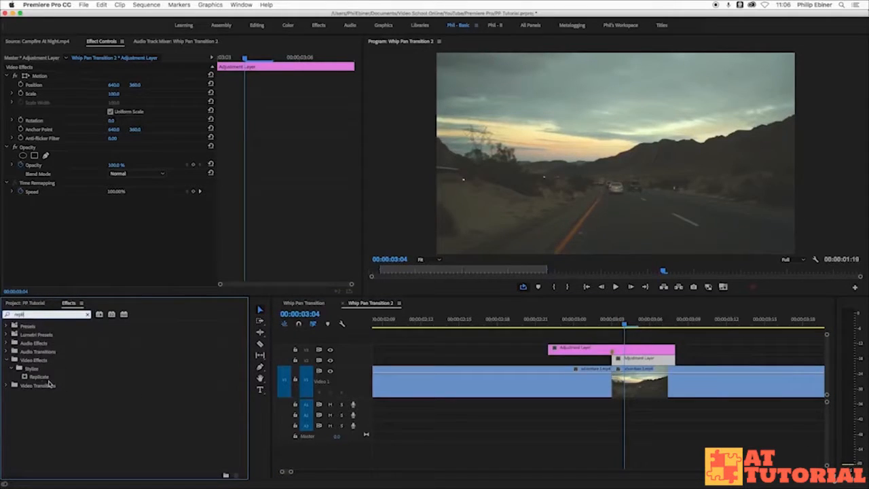
{"action": "left_click_drag", "start_coordinate": [39, 380], "coordinate": [635, 362]}
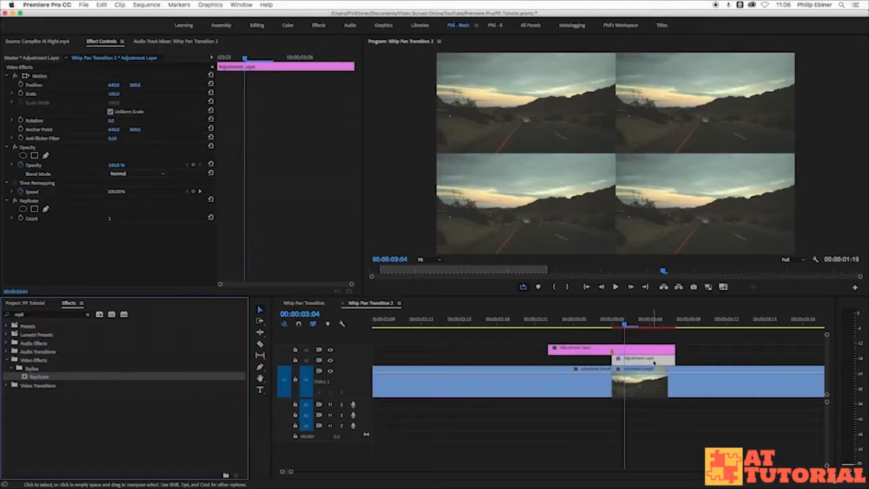
Set the Replicate Count to 3 on the lower adjustment layer.
{"action": "left_click", "coordinate": [107, 219]}
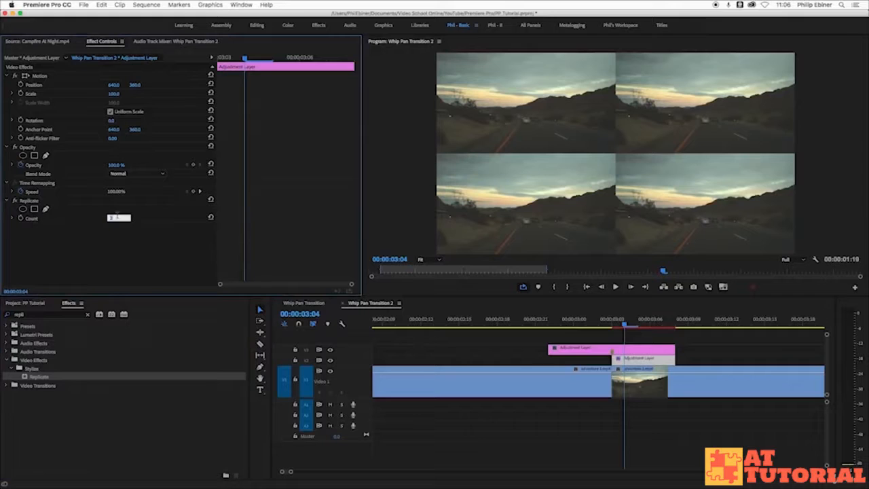
{"action": "type", "text": "3"}
{"action": "key", "text": "Return"}
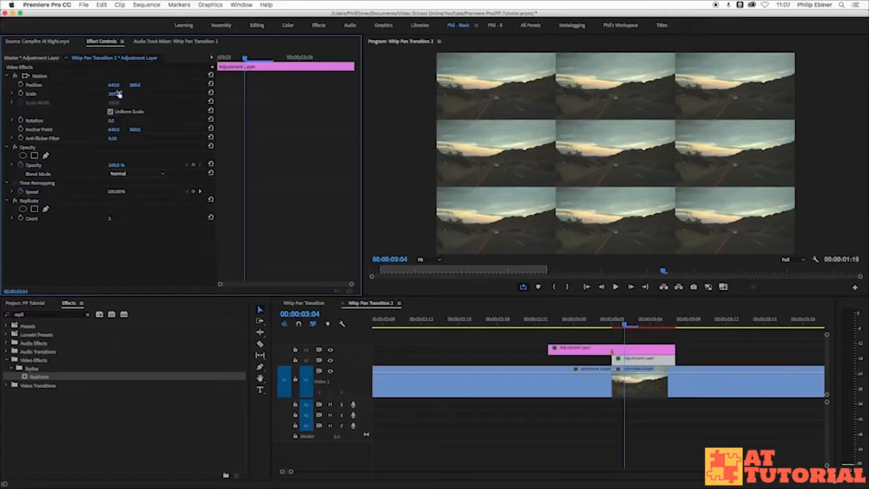
{"action": "left_click", "coordinate": [641, 370]}
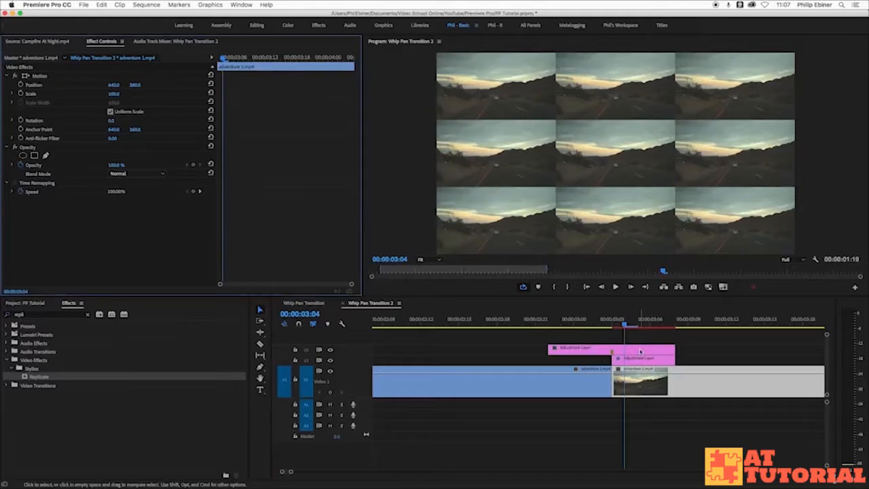
{"action": "left_click", "coordinate": [639, 351]}
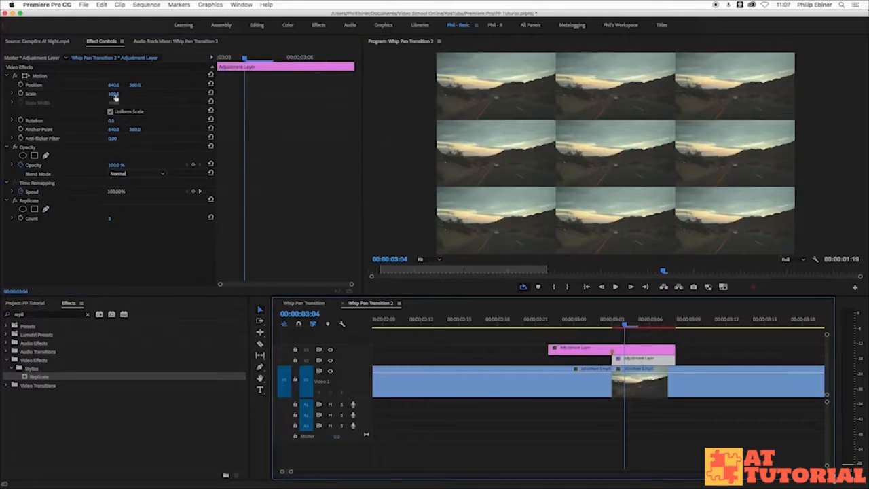
Find the Transform effect and apply it to the upper adjustment layer.
{"action": "left_click", "coordinate": [59, 316]}
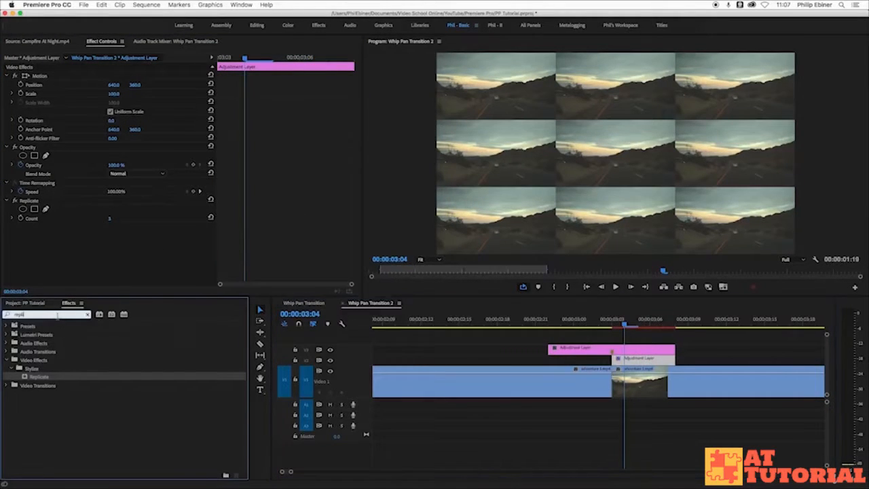
{"action": "left_click", "coordinate": [596, 350]}
{"action": "left_click", "coordinate": [87, 314]}
{"action": "type", "text": "tran"}
{"action": "type", "text": "si"}
{"action": "type", "text": "orm"}
{"action": "left_click_drag", "start_coordinate": [40, 377], "coordinate": [625, 356]}
Try a larger Transform Scale on the upper adjustment layer, undo it, and check the replicated frame at 00:00:03:04.
{"action": "left_click_drag", "start_coordinate": [116, 246], "coordinate": [150, 247]}
{"action": "key", "text": "super+z"}
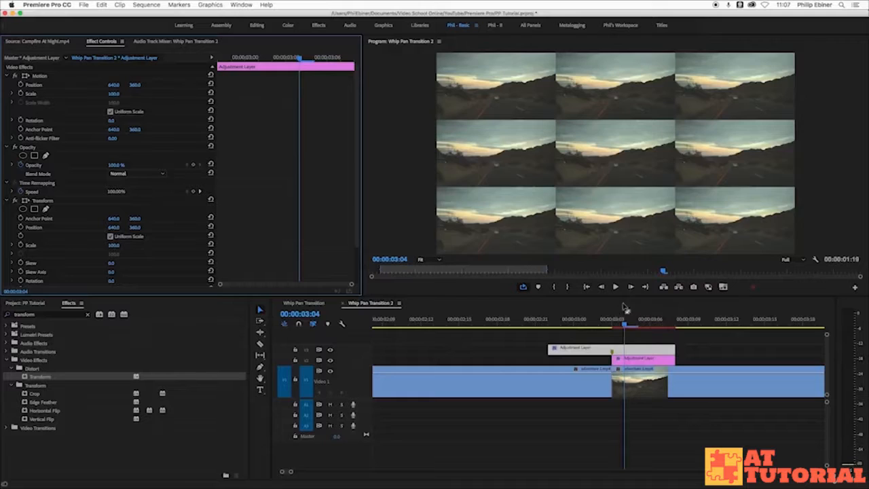
{"action": "left_click_drag", "start_coordinate": [551, 325], "coordinate": [586, 325]}
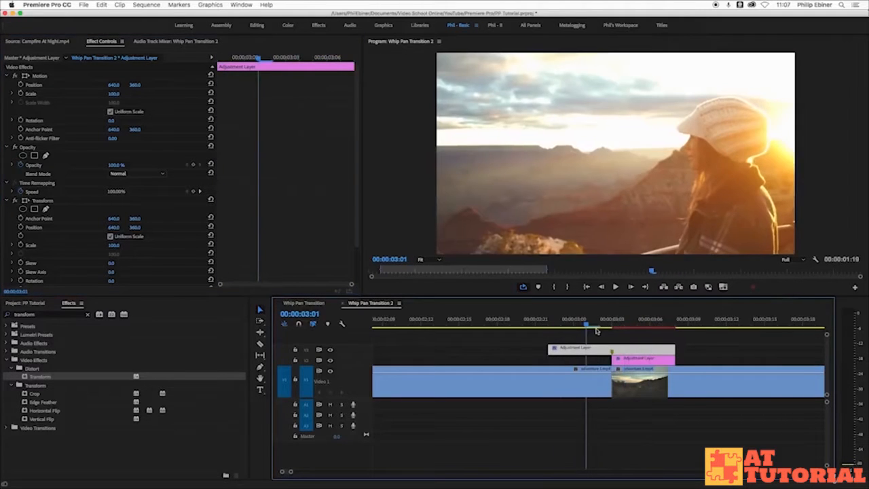
{"action": "left_click", "coordinate": [640, 363]}
{"action": "left_click", "coordinate": [624, 318]}
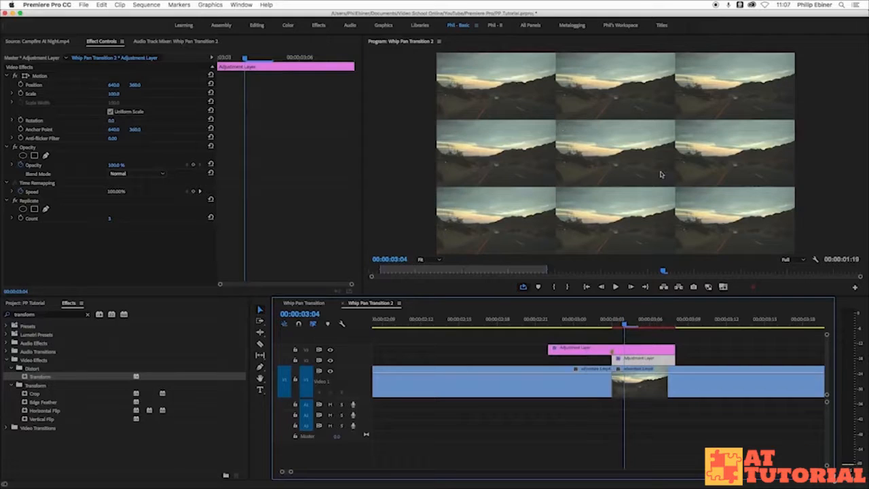
Find the Mirror effect and apply it to the lower adjustment layer.
{"action": "left_click", "coordinate": [86, 316]}
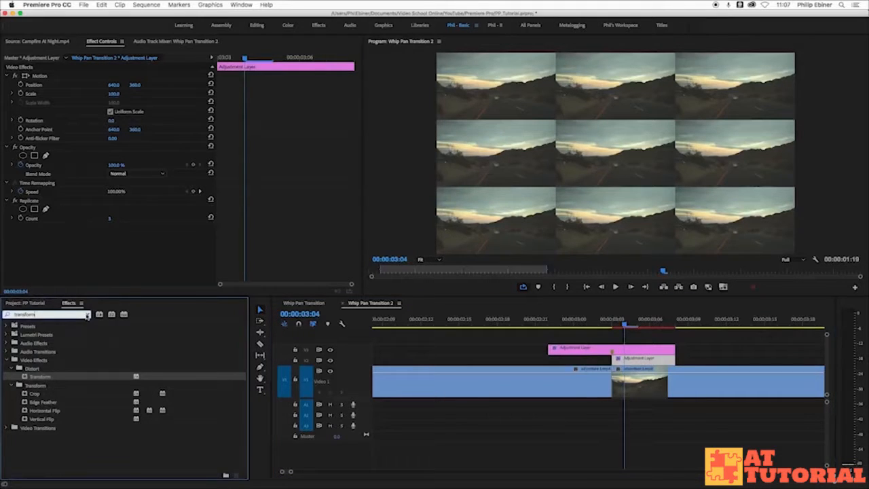
{"action": "left_click", "coordinate": [87, 315]}
{"action": "type", "text": "mirror"}
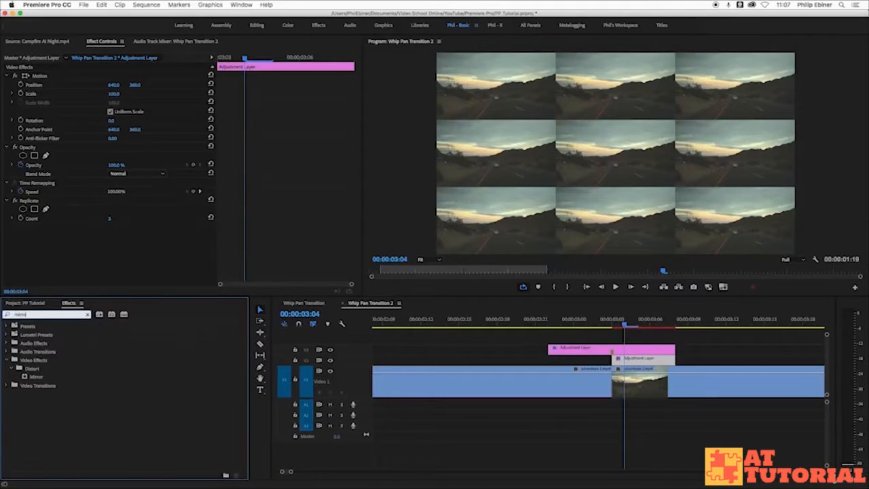
{"action": "left_click_drag", "start_coordinate": [42, 378], "coordinate": [618, 356]}
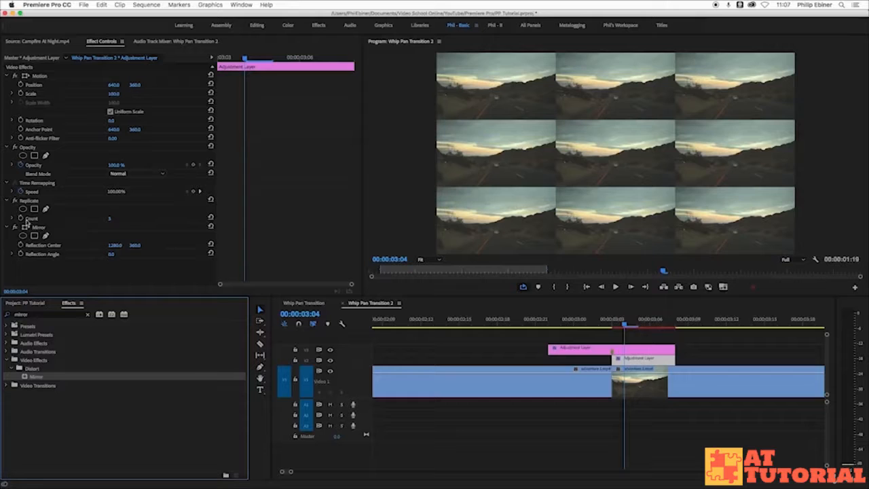
Set the Mirror's Reflection Angle to 90° and the vertical value of its Reflection Center to 479.
{"action": "left_click_drag", "start_coordinate": [113, 256], "coordinate": [177, 255]}
{"action": "left_click", "coordinate": [130, 252]}
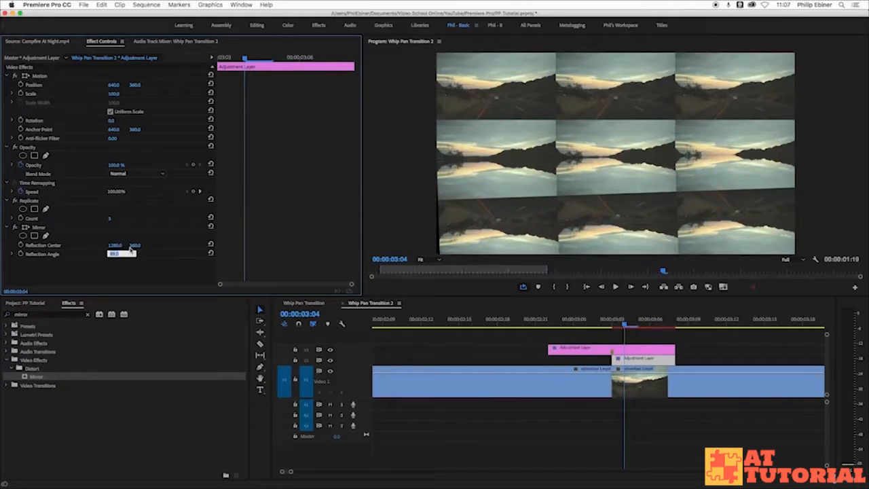
{"action": "type", "text": "90"}
{"action": "key", "text": "Return"}
{"action": "left_click_drag", "start_coordinate": [136, 248], "coordinate": [204, 249]}
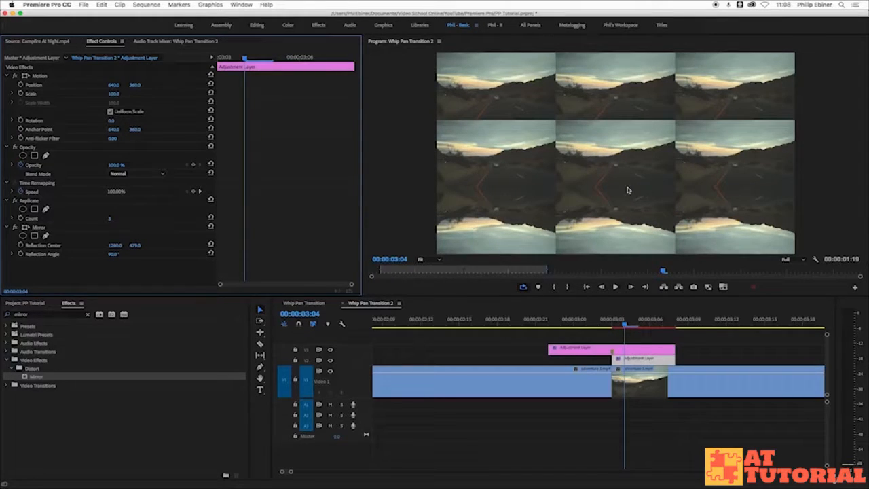
Add a second Mirror effect to the lower adjustment layer with Reflection Angle -90° and Reflection Center vertical value 240.
{"action": "left_click", "coordinate": [38, 226]}
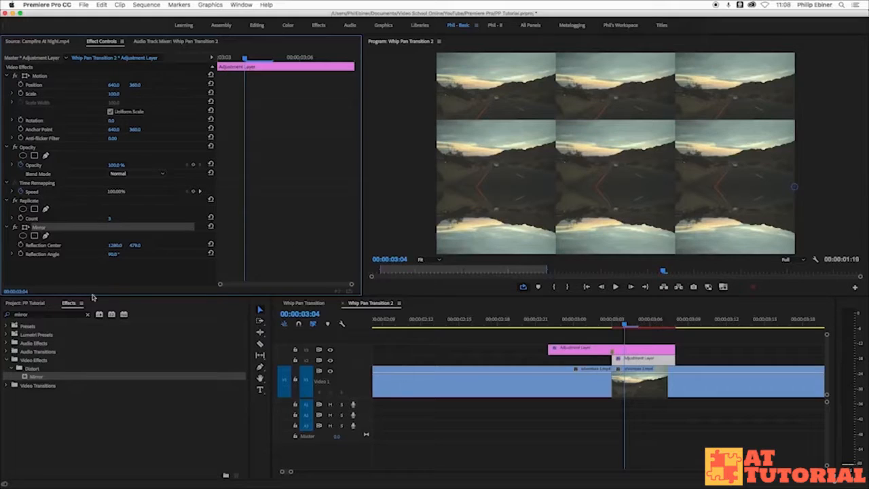
{"action": "left_click_drag", "start_coordinate": [44, 374], "coordinate": [54, 271]}
{"action": "scroll", "coordinate": [114, 269], "scroll_direction": "down", "scroll_amount": 1}
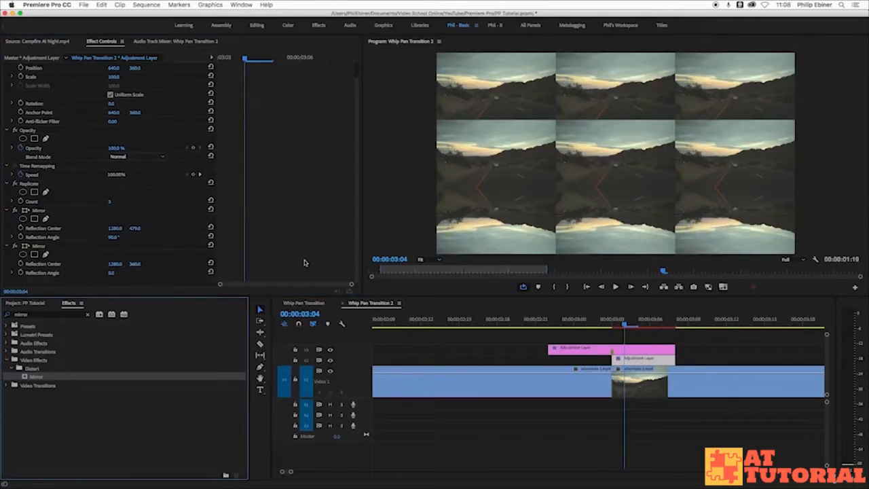
{"action": "left_click_drag", "start_coordinate": [139, 264], "coordinate": [149, 267]}
{"action": "left_click", "coordinate": [113, 273]}
{"action": "type", "text": "-90"}
{"action": "key", "text": "Return"}
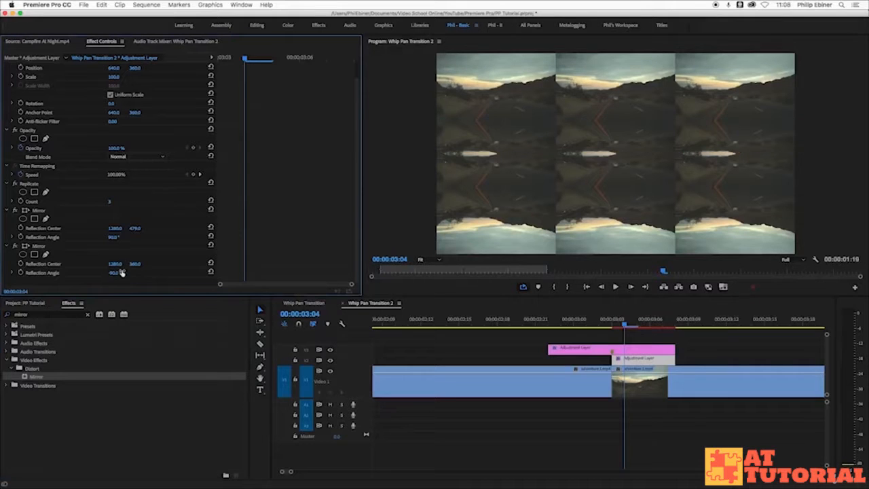
{"action": "left_click_drag", "start_coordinate": [136, 266], "coordinate": [128, 266]}
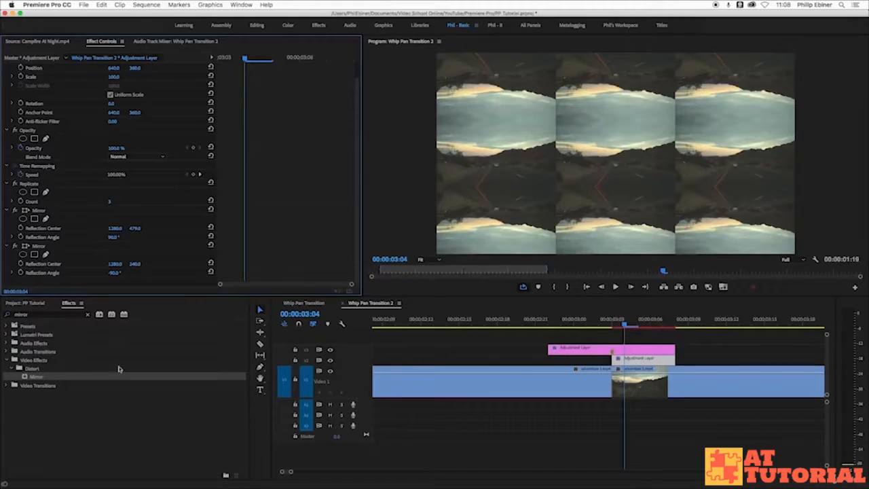
Add a third Mirror effect to the lower adjustment layer and set its Reflection Center horizontal value to 851.
{"action": "left_click", "coordinate": [100, 328]}
{"action": "left_click_drag", "start_coordinate": [139, 279], "coordinate": [33, 265]}
{"action": "scroll", "coordinate": [262, 180], "scroll_direction": "down", "scroll_amount": 5}
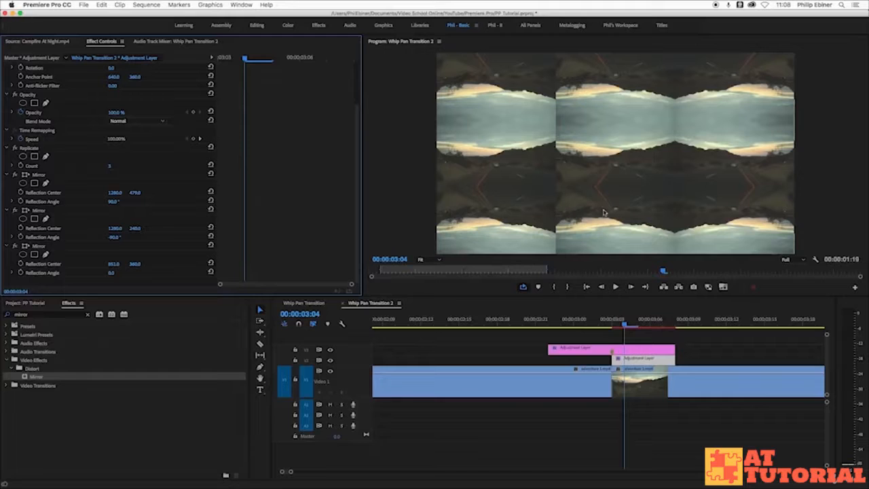
Add a fourth Mirror effect to the lower adjustment layer with Reflection Angle 180° and Reflection Center horizontal value 430.
{"action": "left_click", "coordinate": [38, 377]}
{"action": "left_click_drag", "start_coordinate": [67, 284], "coordinate": [68, 275]}
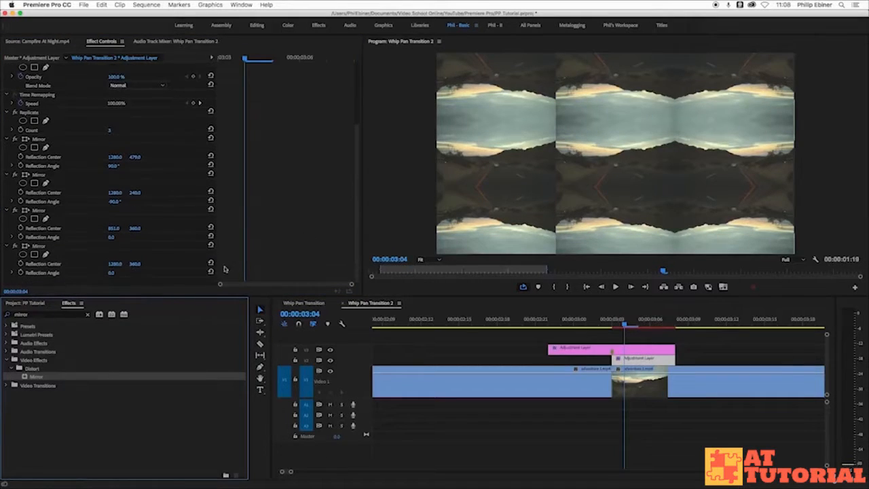
{"action": "left_click", "coordinate": [112, 273]}
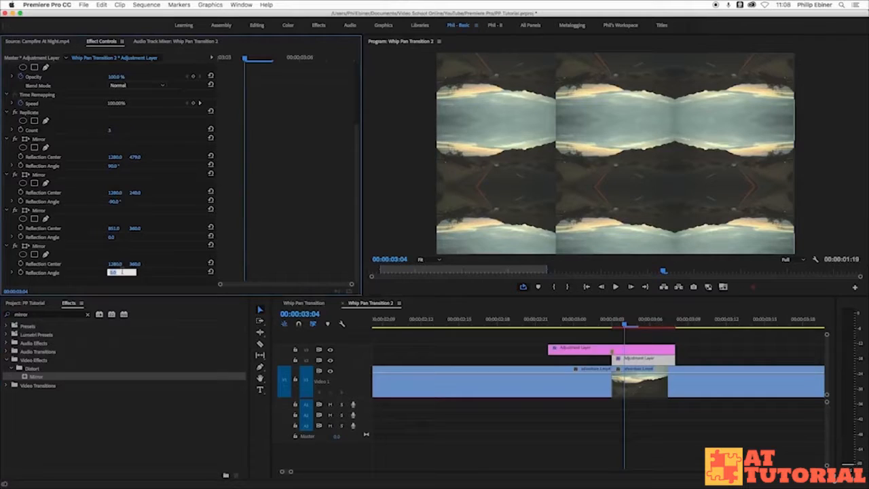
{"action": "type", "text": "90"}
{"action": "key", "text": "Return"}
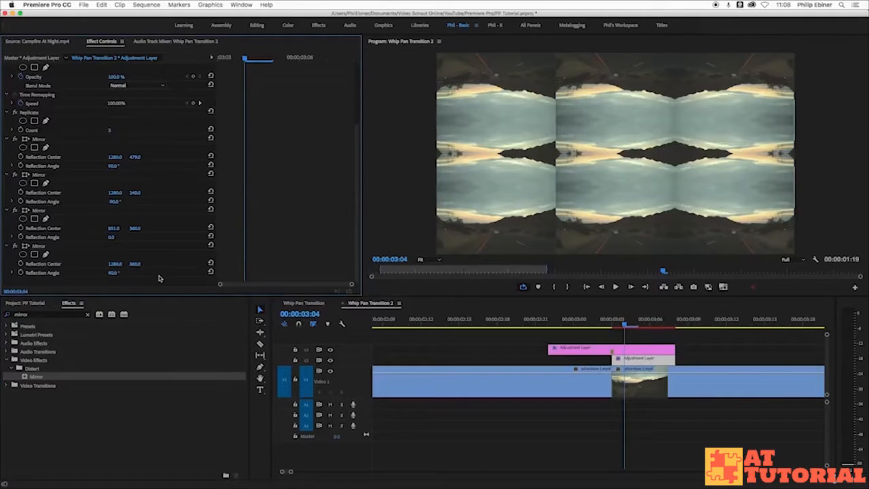
{"action": "left_click", "coordinate": [114, 272]}
{"action": "type", "text": "180"}
{"action": "key", "text": "Return"}
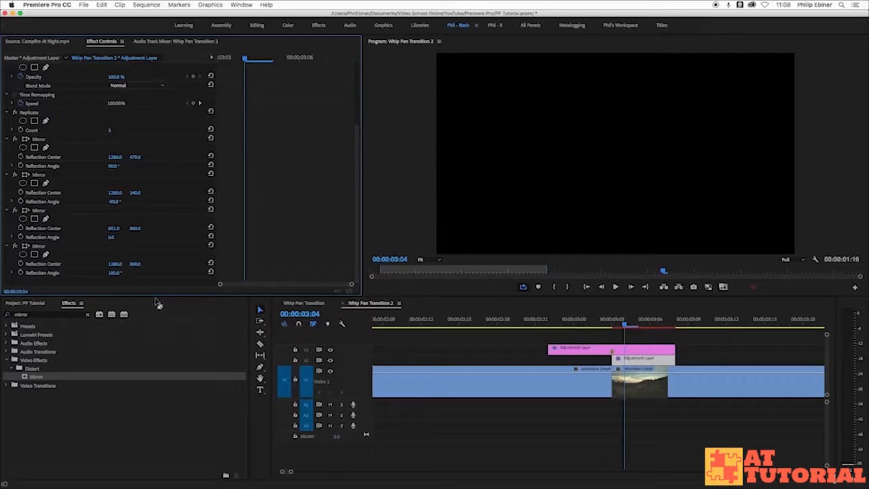
{"action": "left_click_drag", "start_coordinate": [114, 264], "coordinate": [89, 263]}
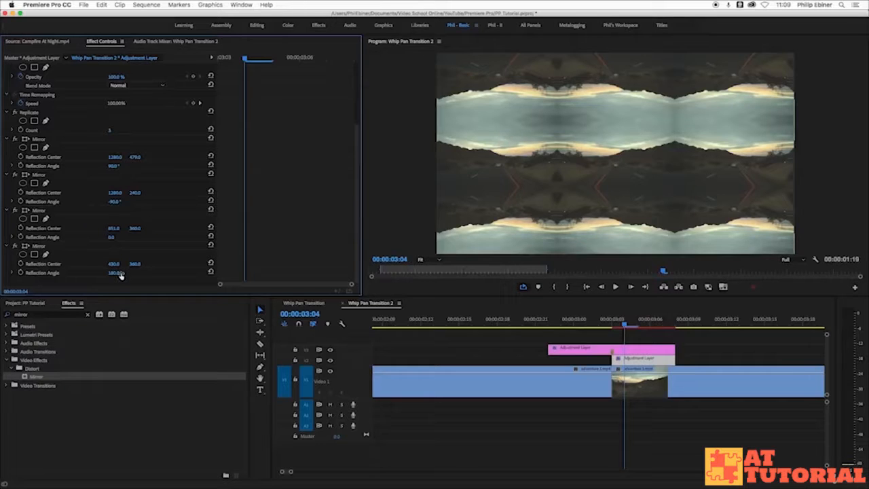
Try a larger Transform Scale on the upper adjustment layer over the mirrored frame, and undo it.
{"action": "left_click", "coordinate": [627, 350]}
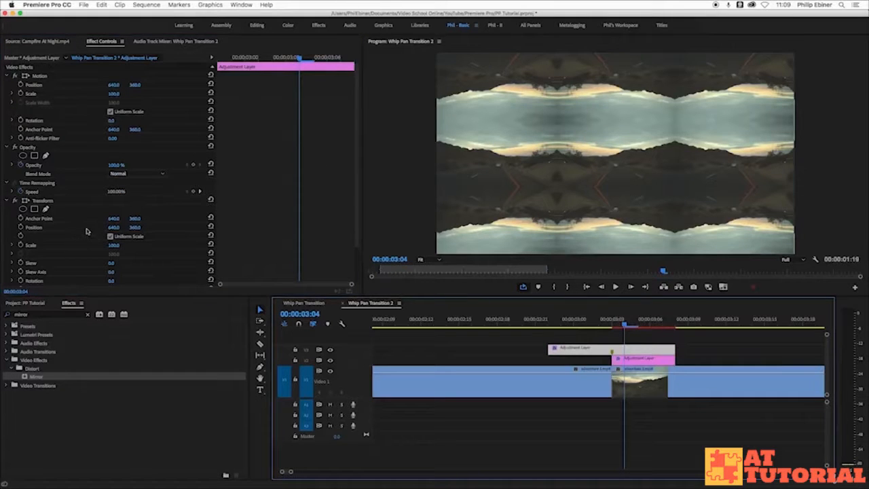
{"action": "left_click_drag", "start_coordinate": [113, 245], "coordinate": [238, 270]}
{"action": "key", "text": "super+z"}
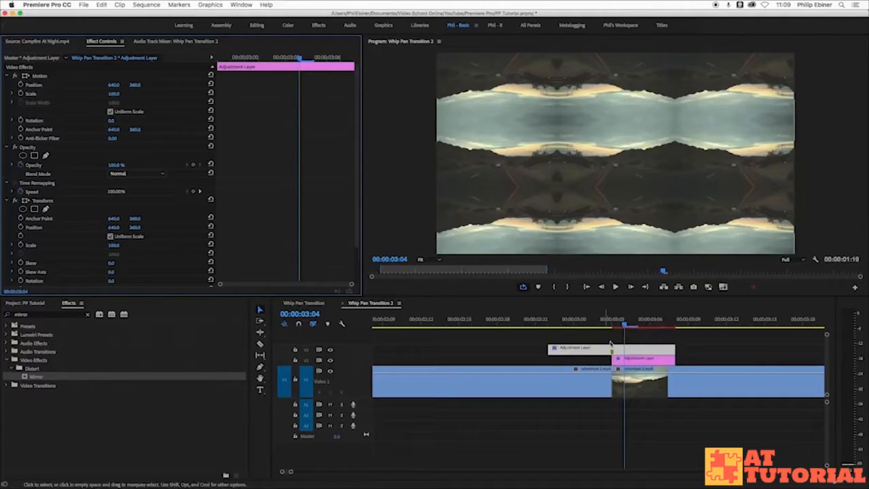
Add a Transform Scale keyframe of 100 at the start of the upper adjustment layer.
{"action": "left_click_drag", "start_coordinate": [615, 324], "coordinate": [551, 340]}
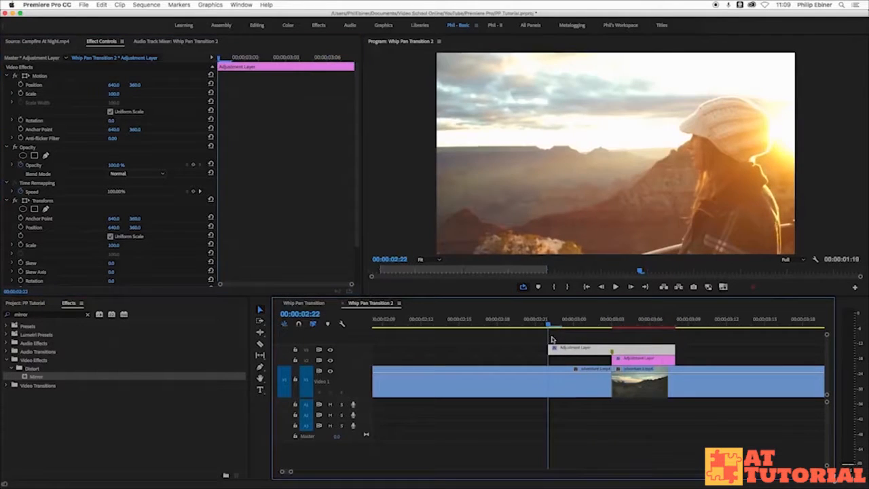
{"action": "left_click", "coordinate": [599, 325]}
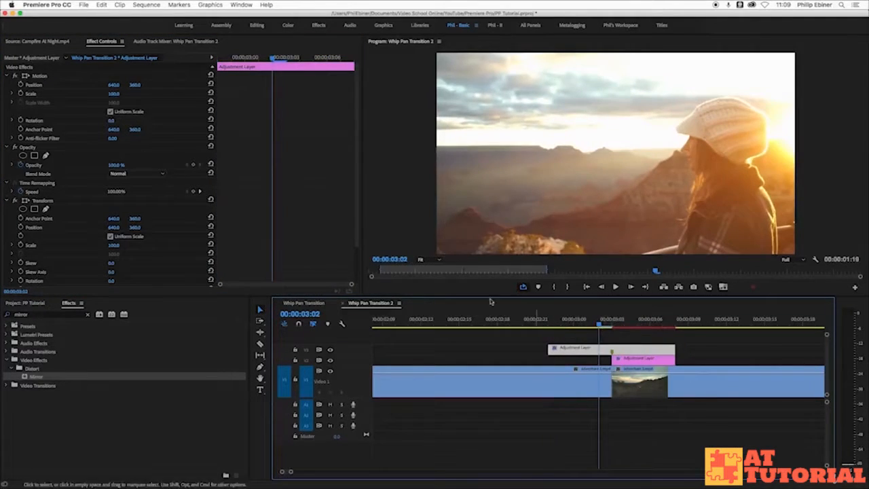
{"action": "left_click", "coordinate": [20, 246]}
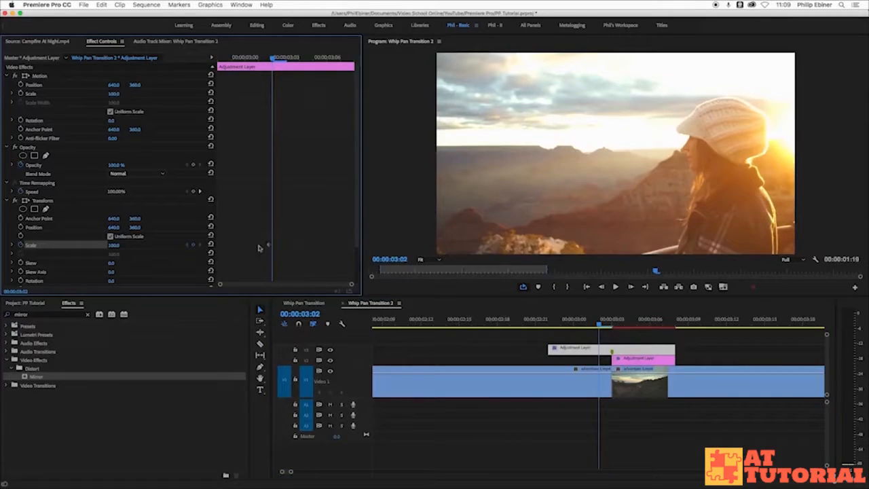
Add a Transform Scale keyframe of 300 at 00:00:03:05 on the upper adjustment layer and scrub through the transition.
{"action": "left_click_drag", "start_coordinate": [600, 324], "coordinate": [638, 326]}
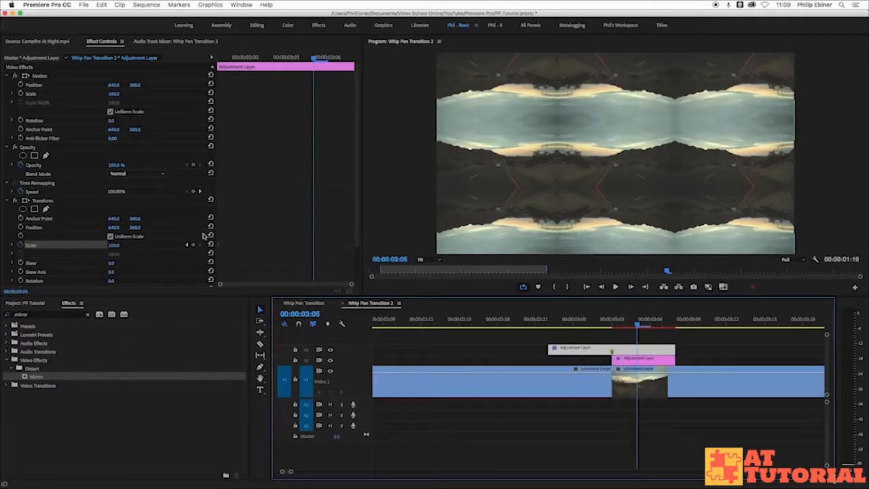
{"action": "left_click_drag", "start_coordinate": [111, 245], "coordinate": [197, 246]}
{"action": "left_click", "coordinate": [114, 244]}
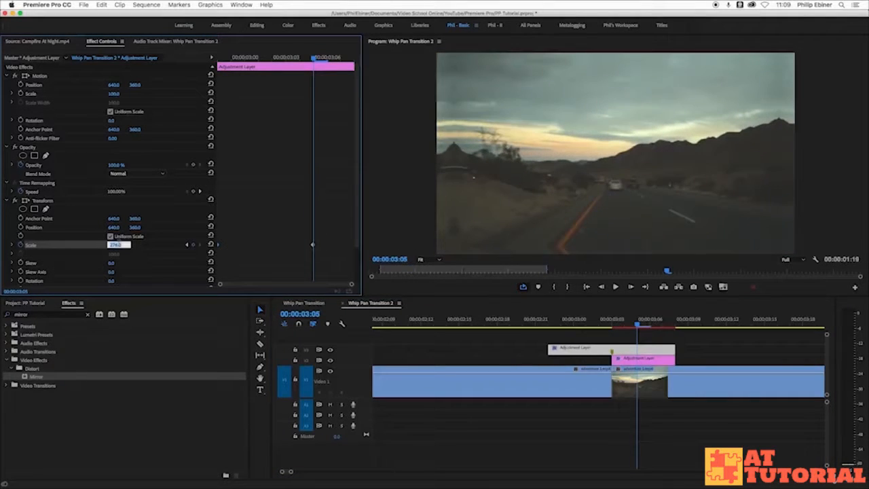
{"action": "type", "text": "100"}
{"action": "key", "text": "Return"}
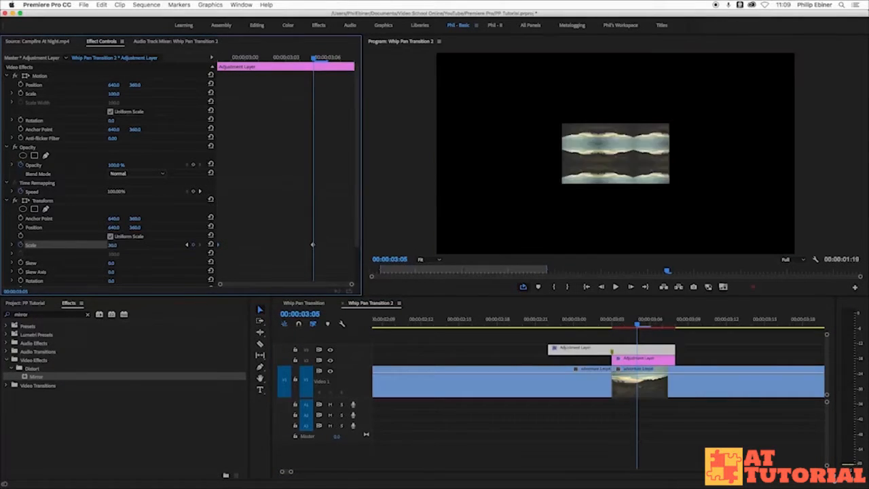
{"action": "left_click", "coordinate": [111, 244]}
{"action": "type", "text": "300"}
{"action": "key", "text": "Return"}
{"action": "left_click", "coordinate": [662, 326]}
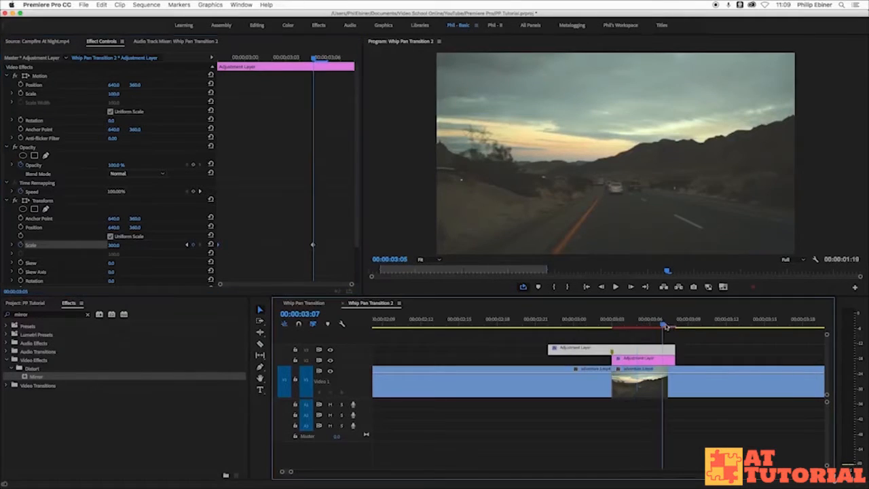
{"action": "left_click_drag", "start_coordinate": [660, 328], "coordinate": [521, 320]}
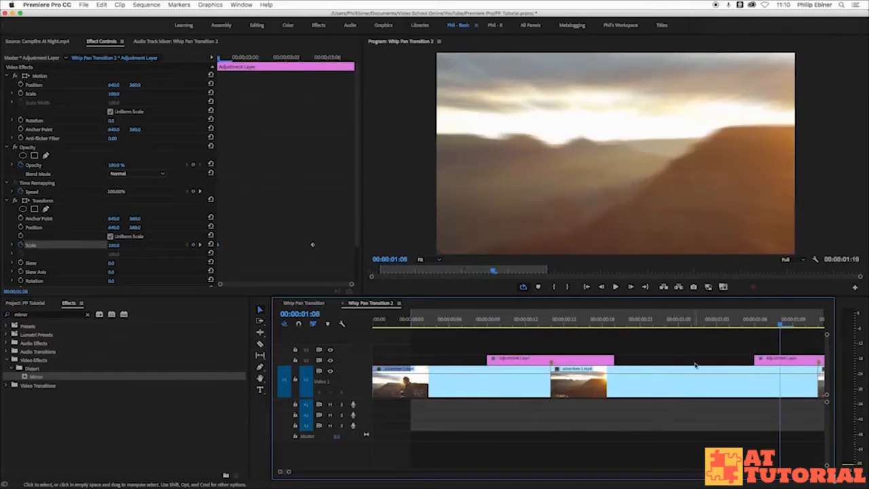
Mark the third transition with an In point at 00:00:02:16 and an Out point at 00:00:03:13, and play it.
{"action": "left_click", "coordinate": [694, 367]}
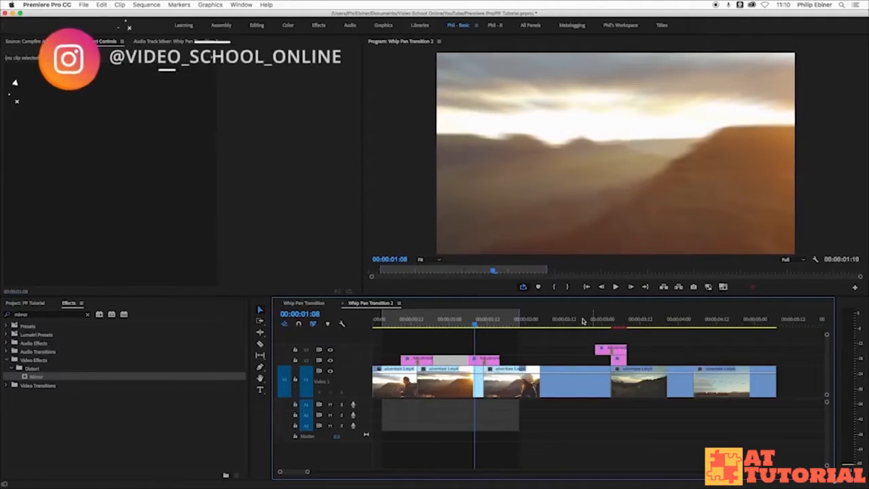
{"action": "left_click", "coordinate": [581, 321]}
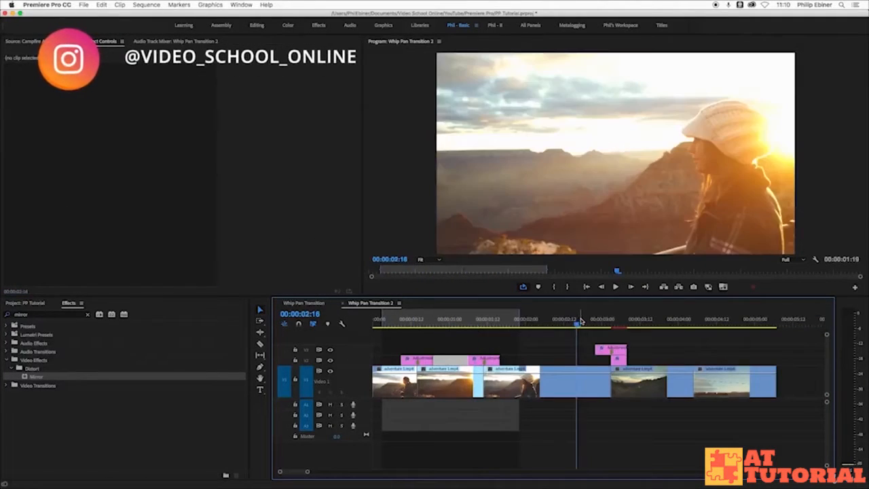
{"action": "key", "text": "i"}
{"action": "left_click", "coordinate": [645, 322]}
{"action": "key", "text": "o"}
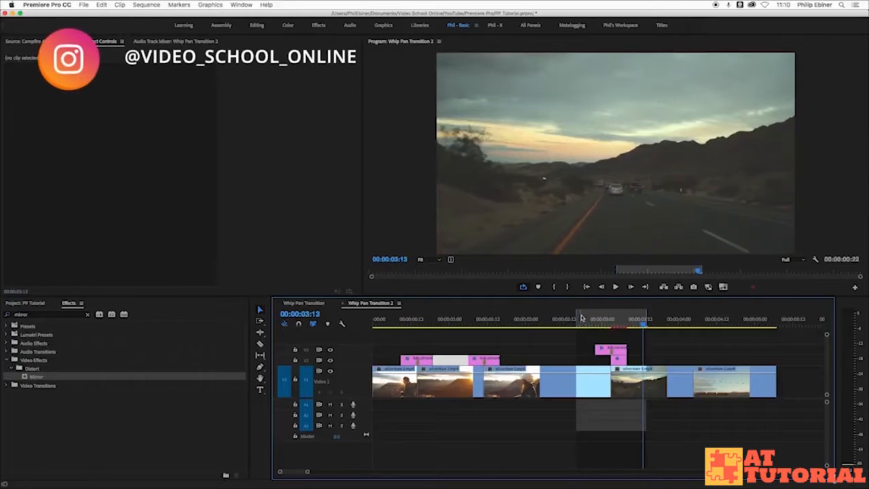
{"action": "left_click", "coordinate": [584, 321]}
{"action": "key", "text": "space"}
Turn off Use Composition's Shutter Angle in the upper adjustment layer's Transform effect and set the Shutter Angle to 360, viewing 00:00:03:03.
{"action": "left_click", "coordinate": [616, 326]}
{"action": "key", "text": "Left"}
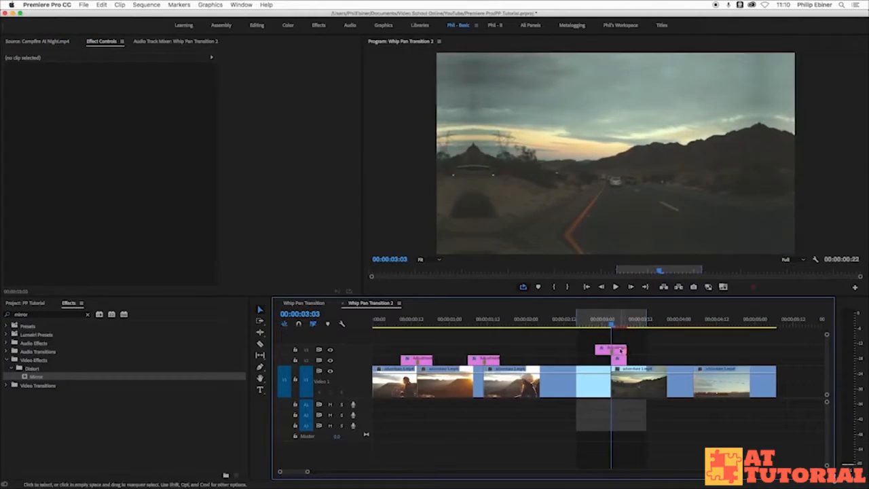
{"action": "left_click", "coordinate": [619, 350]}
{"action": "scroll", "coordinate": [304, 161], "scroll_direction": "down", "scroll_amount": 3}
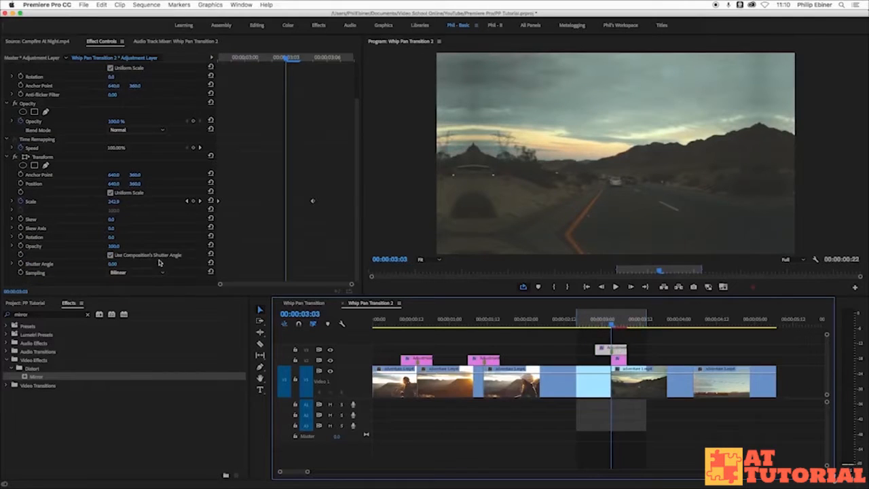
{"action": "left_click", "coordinate": [110, 255]}
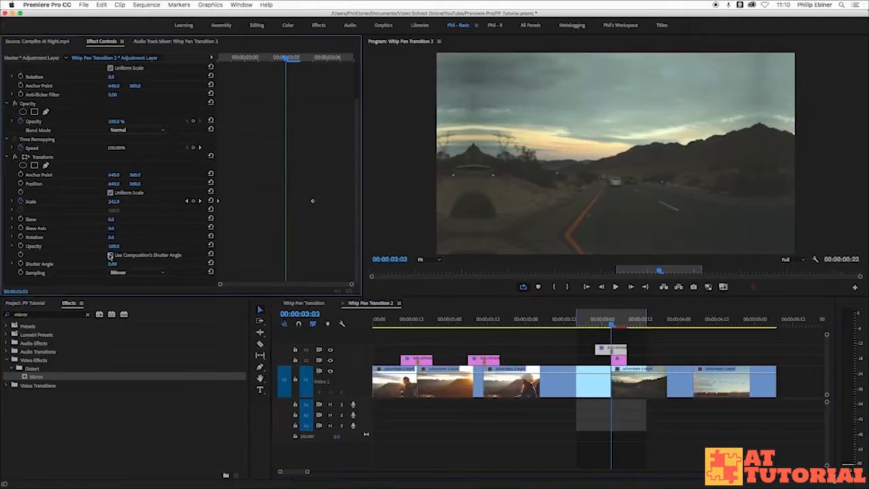
{"action": "left_click", "coordinate": [116, 263]}
Play back the marked third transition to review its motion blur.
{"action": "left_click", "coordinate": [614, 287]}
{"action": "left_click", "coordinate": [582, 321]}
{"action": "key", "text": "space"}
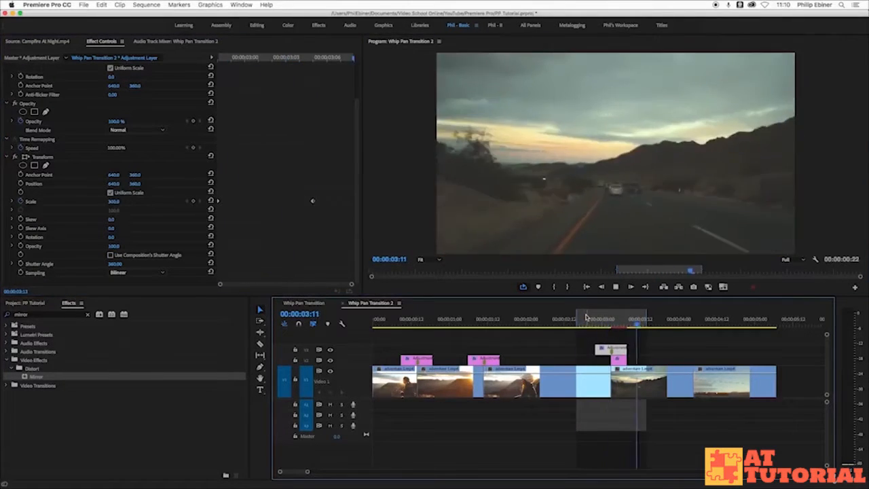
{"action": "key", "text": "space"}
{"action": "scroll", "coordinate": [340, 163], "scroll_direction": "up", "scroll_amount": 3}
{"action": "scroll", "coordinate": [340, 163], "scroll_direction": "down", "scroll_amount": 3}
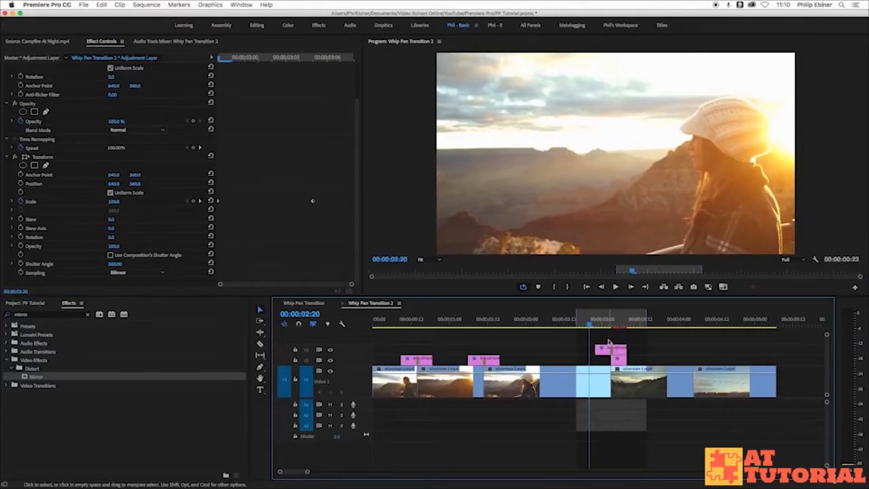
Move the last Transform Scale keyframe to the end of the upper adjustment layer.
{"action": "left_click", "coordinate": [609, 341]}
{"action": "left_click", "coordinate": [605, 322]}
{"action": "left_click", "coordinate": [617, 349]}
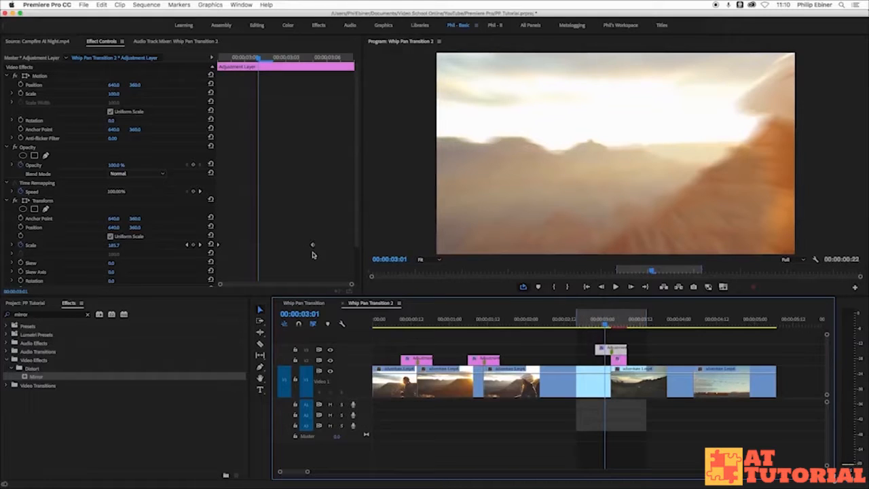
{"action": "left_click", "coordinate": [313, 247]}
{"action": "left_click_drag", "start_coordinate": [338, 248], "coordinate": [361, 249]}
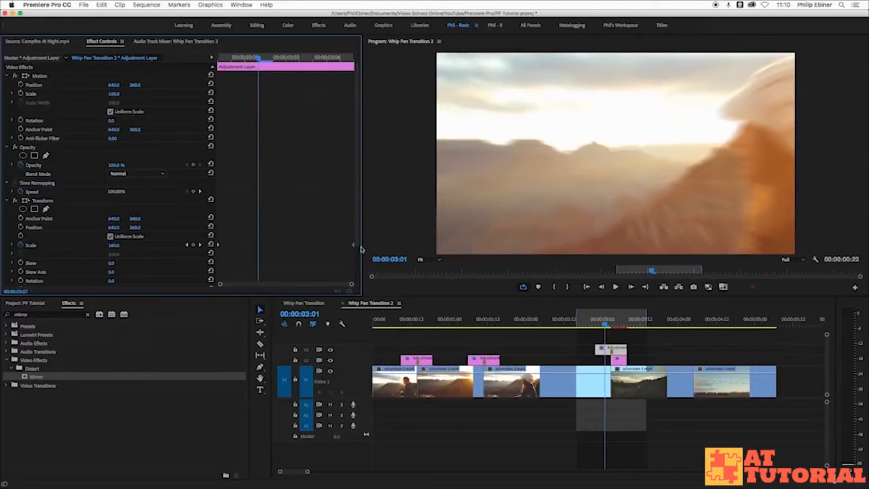
Review the third transition and change both Transform Scale keyframes on the upper adjustment layer to Bezier interpolation.
{"action": "left_click", "coordinate": [595, 323]}
{"action": "key", "text": "space"}
{"action": "key", "text": "space"}
{"action": "left_click_drag", "start_coordinate": [594, 323], "coordinate": [612, 327]}
{"action": "left_click", "coordinate": [219, 247]}
{"action": "right_click", "coordinate": [351, 248]}
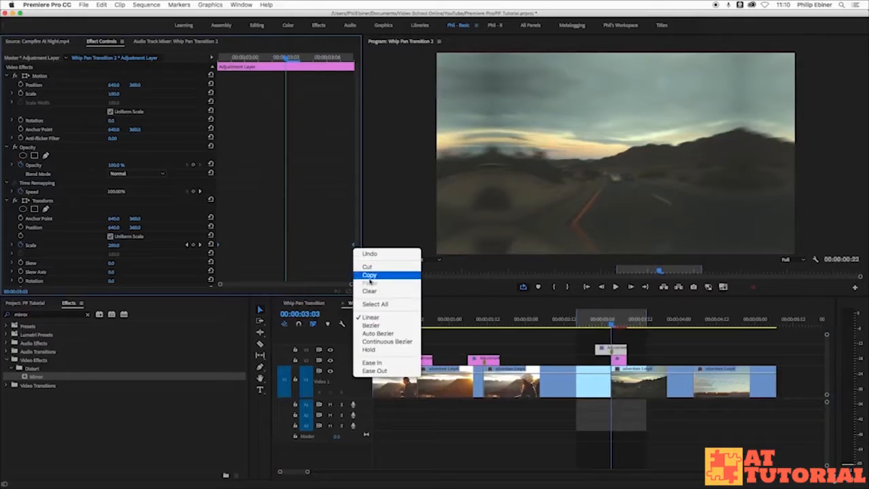
{"action": "left_click", "coordinate": [382, 325]}
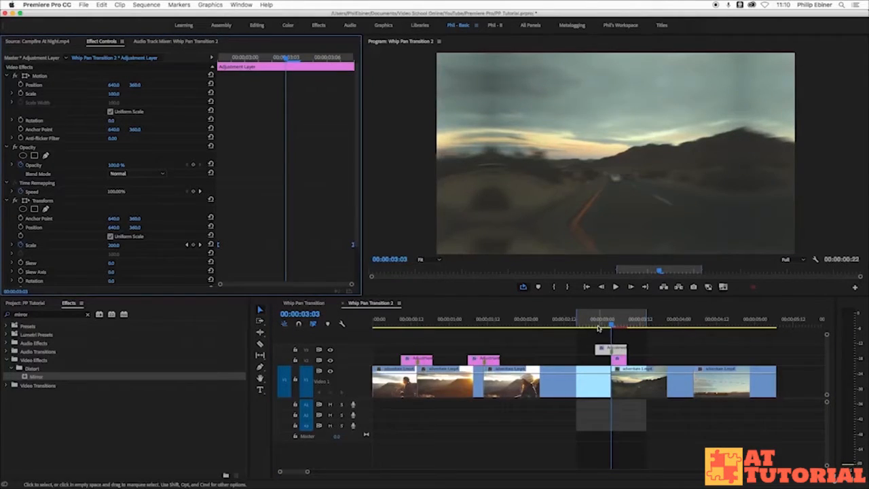
Play back the transition, then expand the Transform Scale velocity graph and scrub it from 00:00:02:22 to 00:00:03:03.
{"action": "key", "text": "space"}
{"action": "key", "text": "space"}
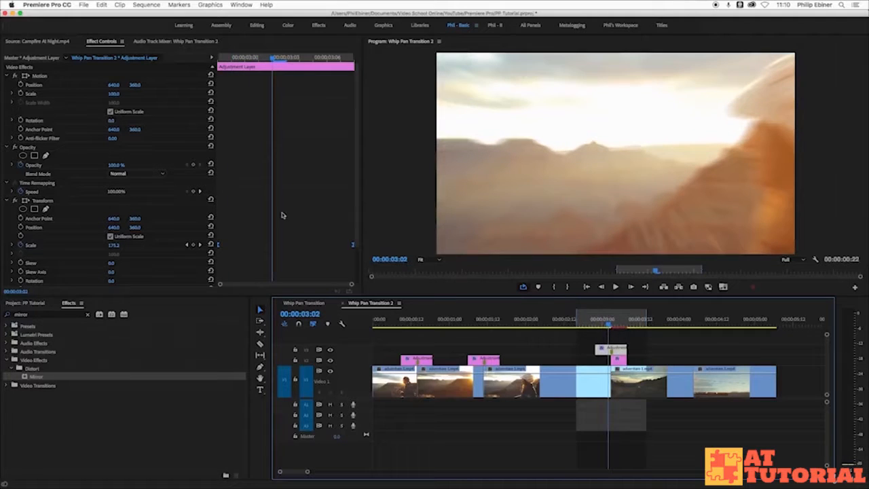
{"action": "left_click", "coordinate": [11, 247]}
{"action": "scroll", "coordinate": [292, 214], "scroll_direction": "down", "scroll_amount": 2}
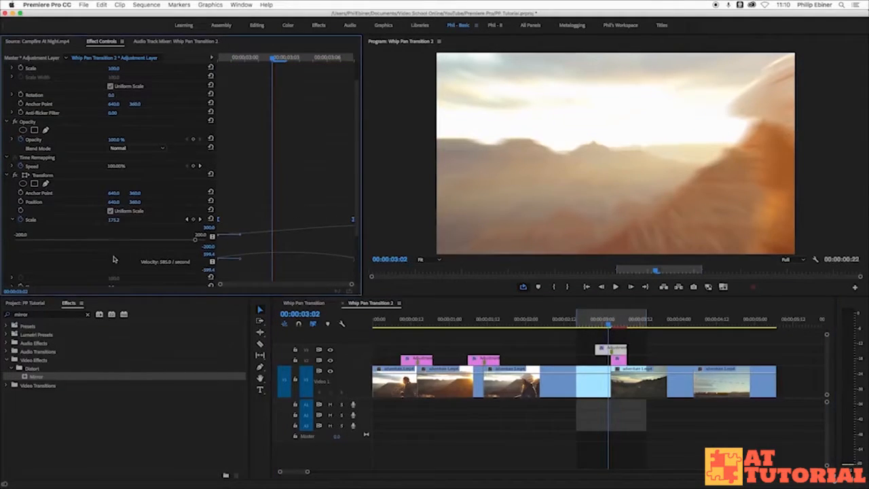
{"action": "scroll", "coordinate": [114, 259], "scroll_direction": "down", "scroll_amount": 1}
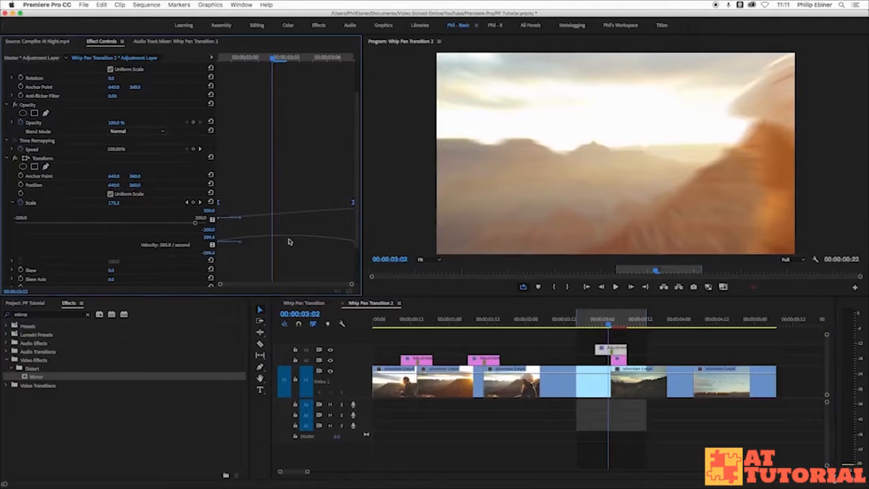
{"action": "left_click_drag", "start_coordinate": [273, 60], "coordinate": [222, 60]}
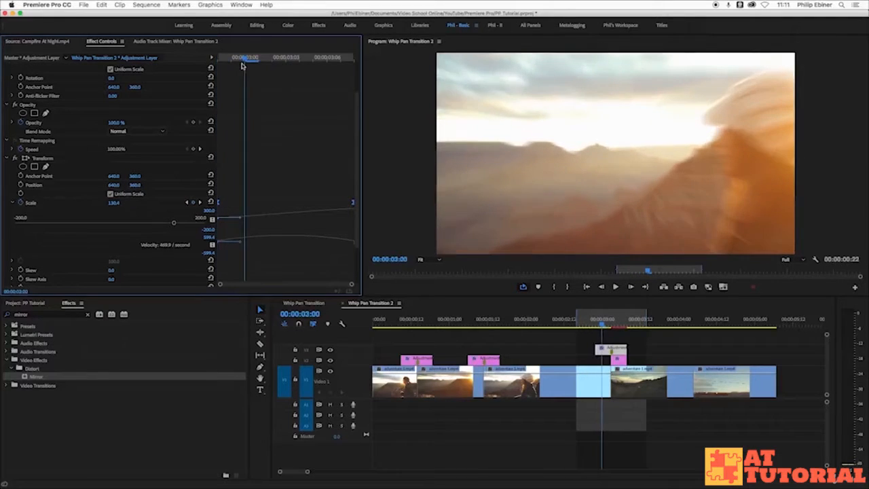
{"action": "mouse_move", "coordinate": [217, 63]}
{"action": "left_mouse_down"}
{"action": "mouse_move", "coordinate": [319, 61]}
{"action": "mouse_move", "coordinate": [370, 73]}
{"action": "mouse_move", "coordinate": [208, 73]}
{"action": "mouse_move", "coordinate": [410, 84]}
{"action": "mouse_move", "coordinate": [25, 93]}
{"action": "mouse_move", "coordinate": [333, 88]}
{"action": "mouse_move", "coordinate": [285, 95]}
{"action": "mouse_move", "coordinate": [304, 101]}
{"action": "mouse_move", "coordinate": [277, 111]}
{"action": "mouse_move", "coordinate": [234, 61]}
{"action": "left_mouse_up"}
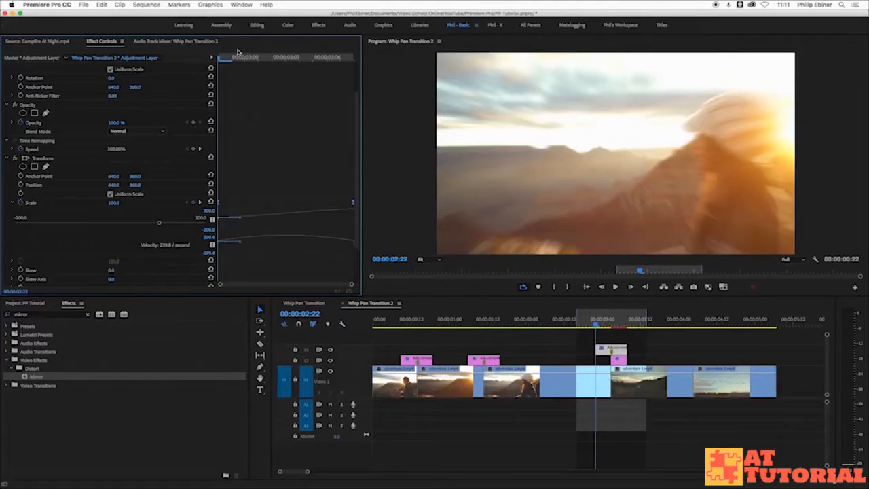
{"action": "left_click_drag", "start_coordinate": [222, 59], "coordinate": [292, 73]}
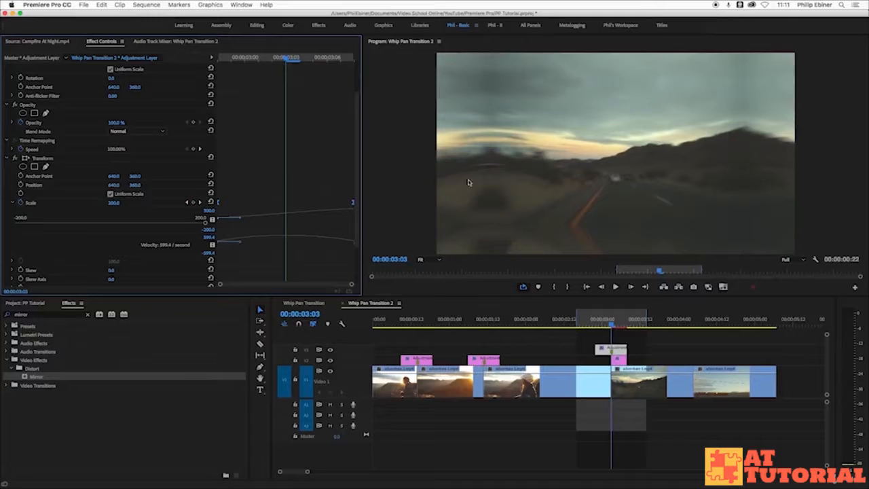
Extend both ends of the upper adjustment layer to the marked In and Out points, leaving it selected.
{"action": "left_click", "coordinate": [634, 355]}
{"action": "left_click_drag", "start_coordinate": [626, 349], "coordinate": [576, 350]}
{"action": "left_click", "coordinate": [604, 349]}
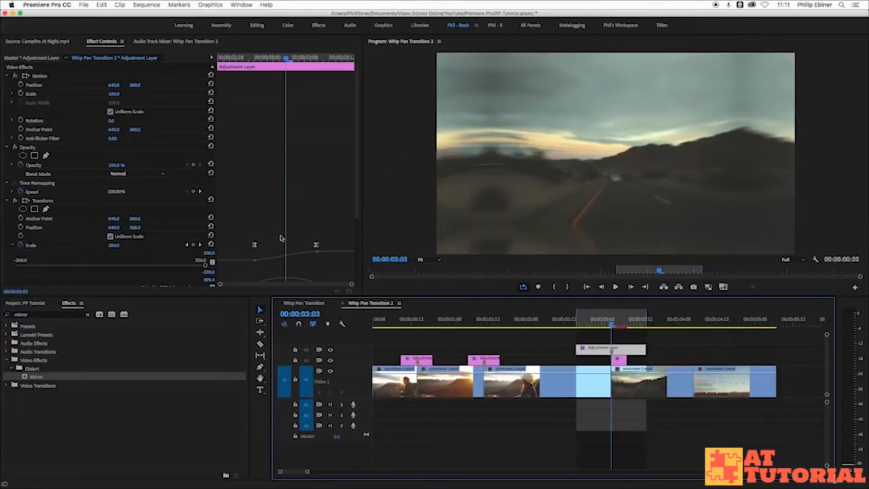
Pull the Bezier handles of both Scale keyframes toward the cut for a sharp velocity peak, and play the transition from 00:00:02:16.
{"action": "scroll", "coordinate": [345, 208], "scroll_direction": "down", "scroll_amount": 5}
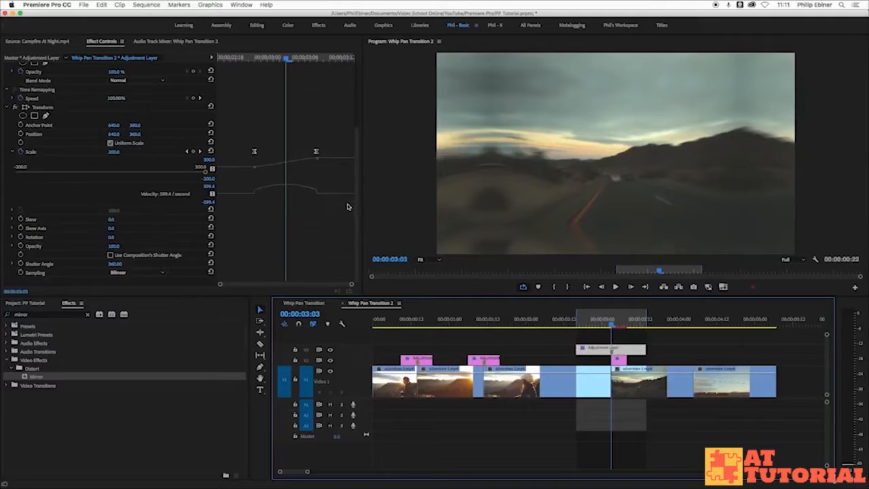
{"action": "left_click", "coordinate": [255, 153]}
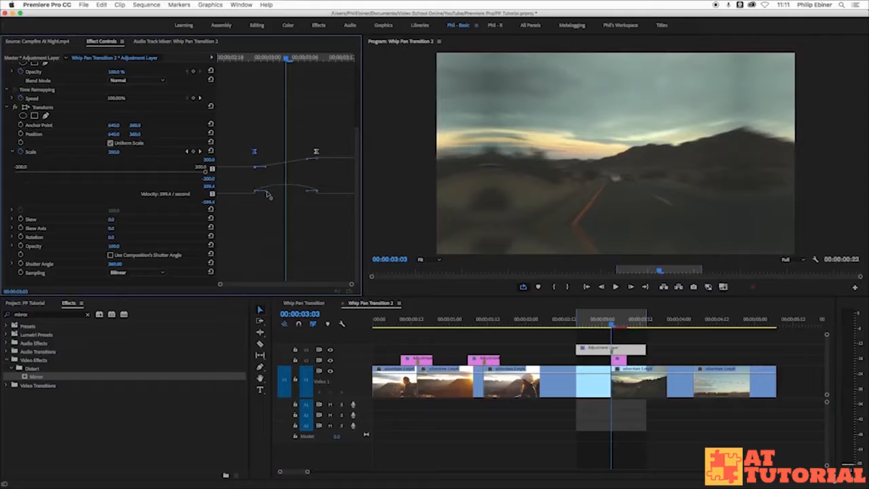
{"action": "mouse_move", "coordinate": [278, 195]}
{"action": "left_mouse_down"}
{"action": "mouse_move", "coordinate": [307, 195]}
{"action": "mouse_move", "coordinate": [284, 187]}
{"action": "left_mouse_up"}
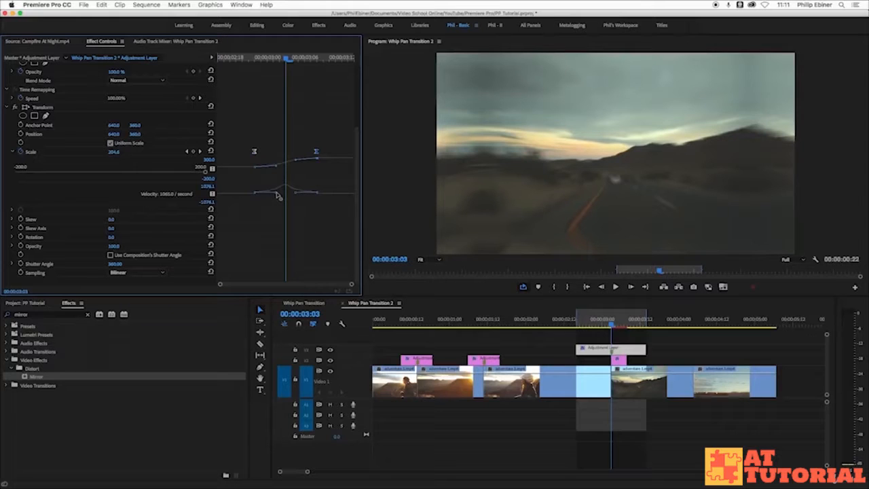
{"action": "left_click_drag", "start_coordinate": [280, 195], "coordinate": [278, 195]}
{"action": "left_click_drag", "start_coordinate": [294, 197], "coordinate": [294, 191]}
{"action": "left_click_drag", "start_coordinate": [277, 59], "coordinate": [213, 71]}
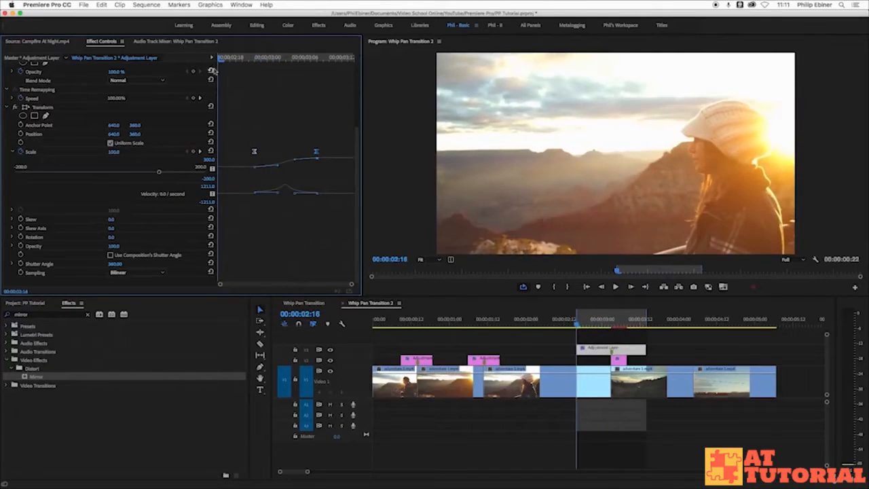
{"action": "key", "text": "space"}
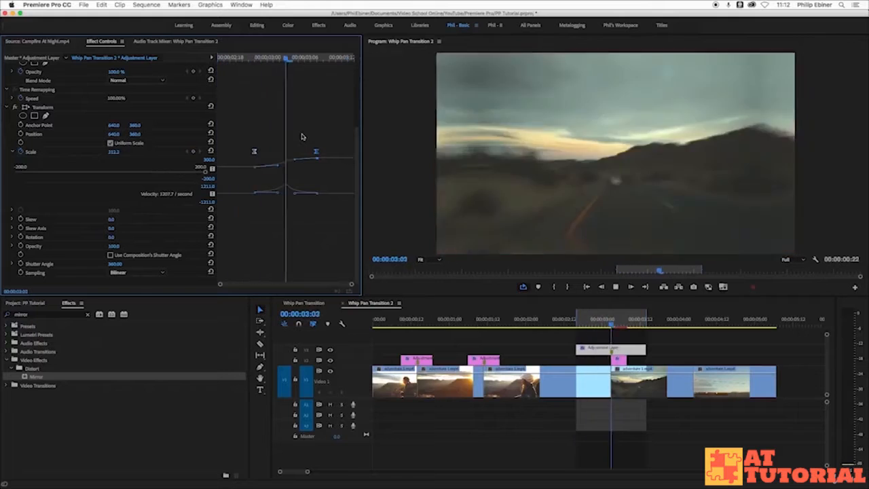
{"action": "key", "text": "space"}
Trim both ends of the upper adjustment layer back to its first and last Scale keyframes, and play the transition.
{"action": "left_click_drag", "start_coordinate": [646, 350], "coordinate": [596, 350]}
{"action": "key", "text": "space"}
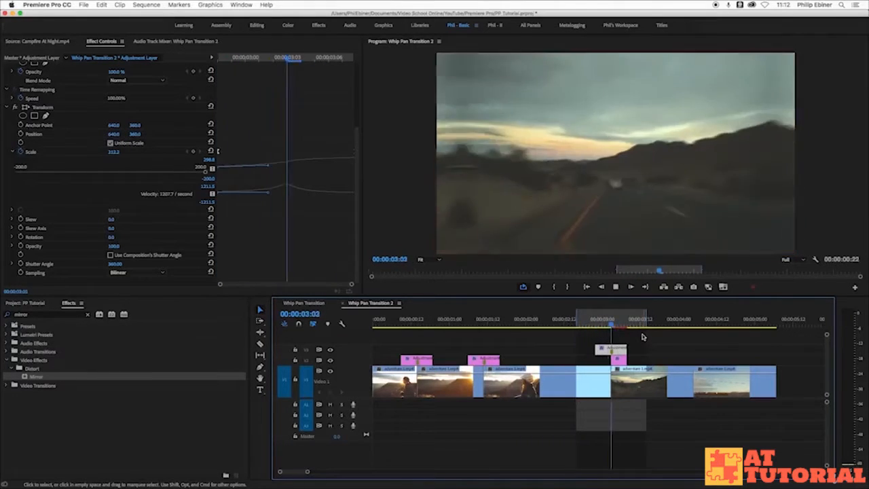
{"action": "key", "text": "space"}
Widen the In-to-Out range on both sides of the third transition to 00:00:01:19, play it and view the cut at 00:00:03:03.
{"action": "left_click_drag", "start_coordinate": [646, 317], "coordinate": [681, 317]}
{"action": "left_click_drag", "start_coordinate": [579, 318], "coordinate": [547, 318]}
{"action": "key", "text": "space"}
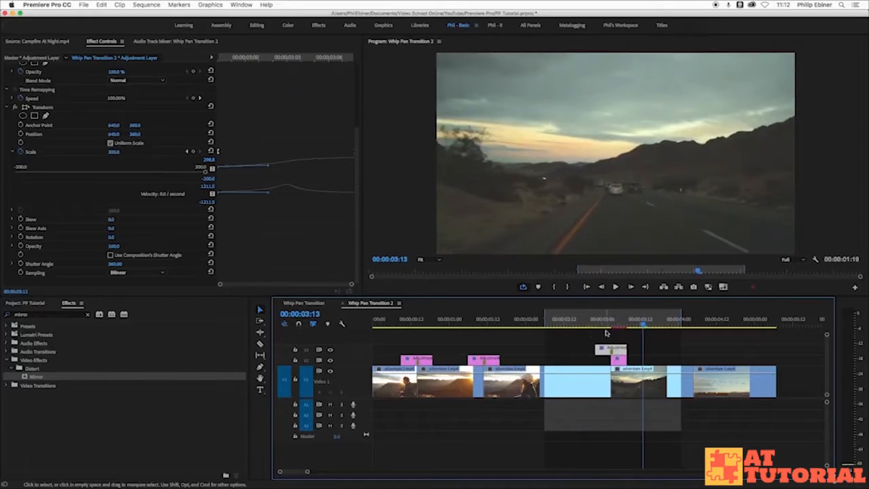
{"action": "left_click", "coordinate": [633, 323]}
{"action": "mouse_move", "coordinate": [634, 323]}
{"action": "left_mouse_down"}
{"action": "mouse_move", "coordinate": [596, 324]}
{"action": "mouse_move", "coordinate": [639, 331]}
{"action": "left_mouse_up"}
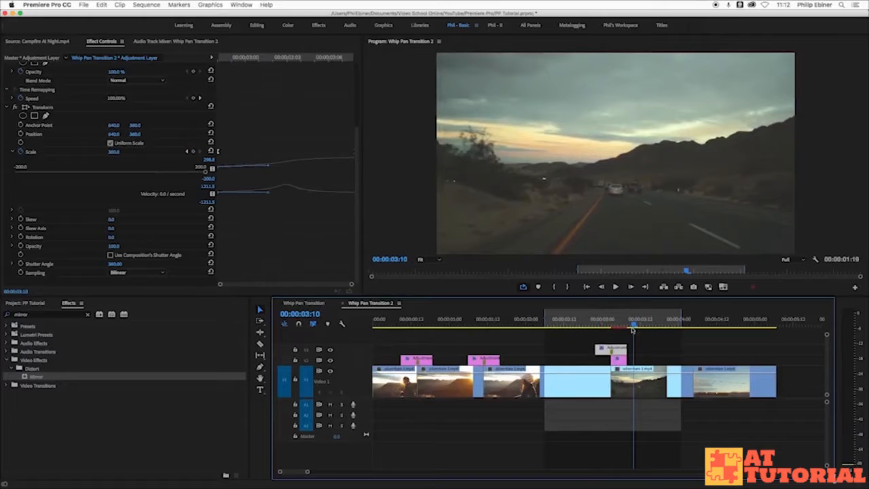
{"action": "left_click_drag", "start_coordinate": [633, 331], "coordinate": [611, 344]}
Move the two clips after the third cut farther along the timeline and place the second sunset clip at 00:00:03:03.
{"action": "left_click_drag", "start_coordinate": [662, 356], "coordinate": [808, 374]}
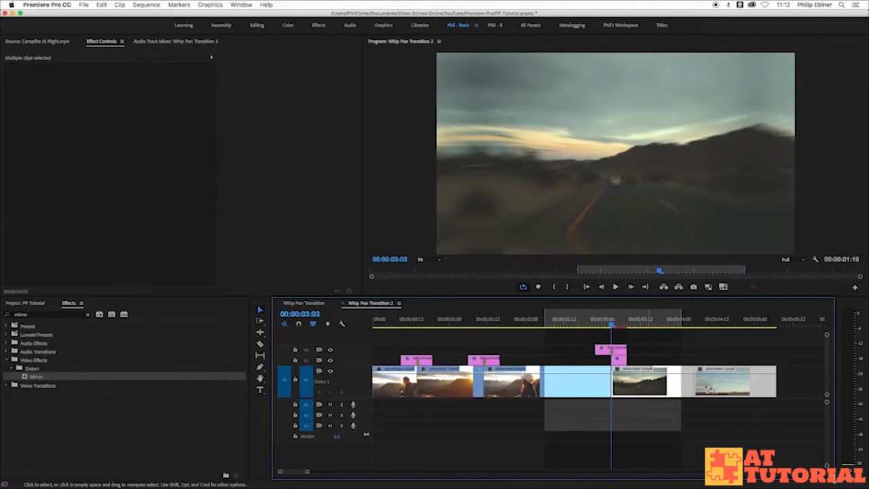
{"action": "left_click_drag", "start_coordinate": [708, 388], "coordinate": [810, 388]}
{"action": "left_click_drag", "start_coordinate": [442, 388], "coordinate": [634, 384]}
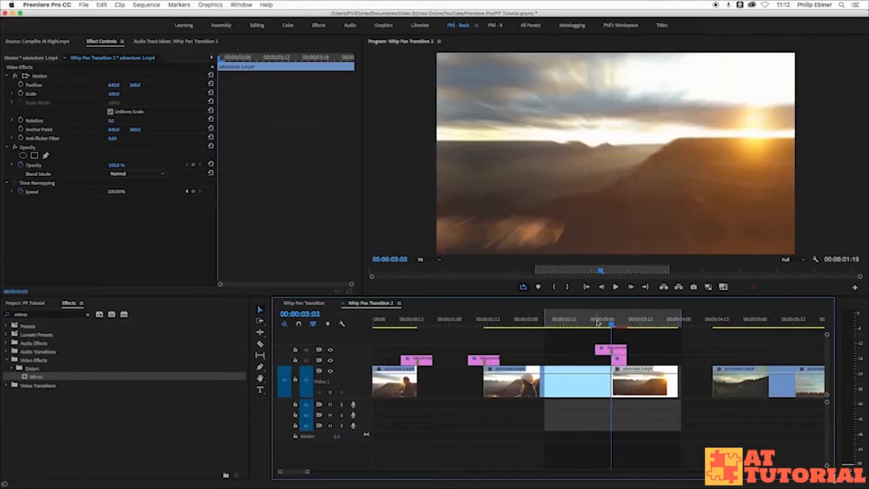
Shorten the marked range to 00:00:01:16 by moving its Out point earlier, and play the transition into the sunset clip.
{"action": "left_click", "coordinate": [575, 323]}
{"action": "left_click_drag", "start_coordinate": [680, 319], "coordinate": [672, 318]}
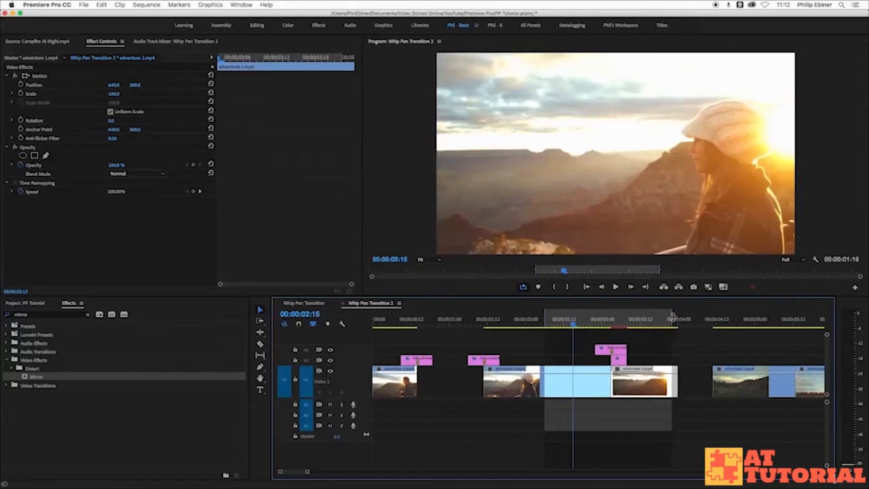
{"action": "key", "text": "space"}
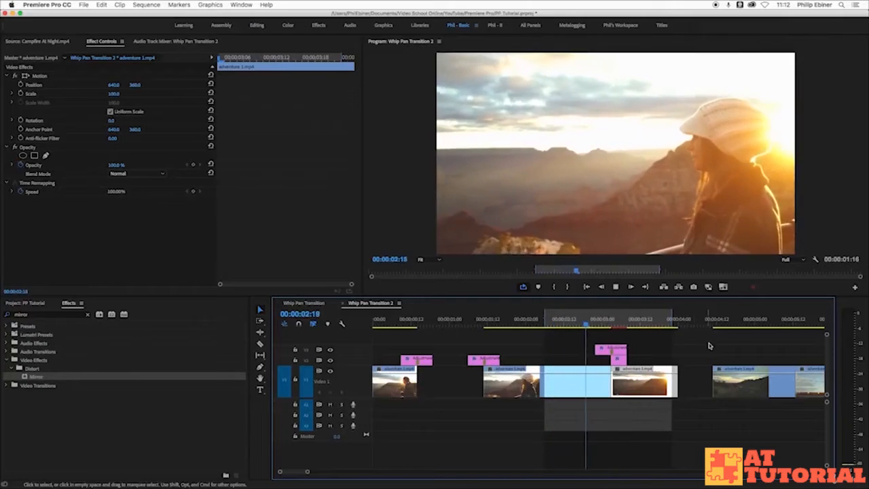
{"action": "key", "text": "space"}
Duplicate the third transition's two adjustment layers over the cut between the road and train clips, and scrub through the copy.
{"action": "left_click", "coordinate": [615, 349], "text": "shift"}
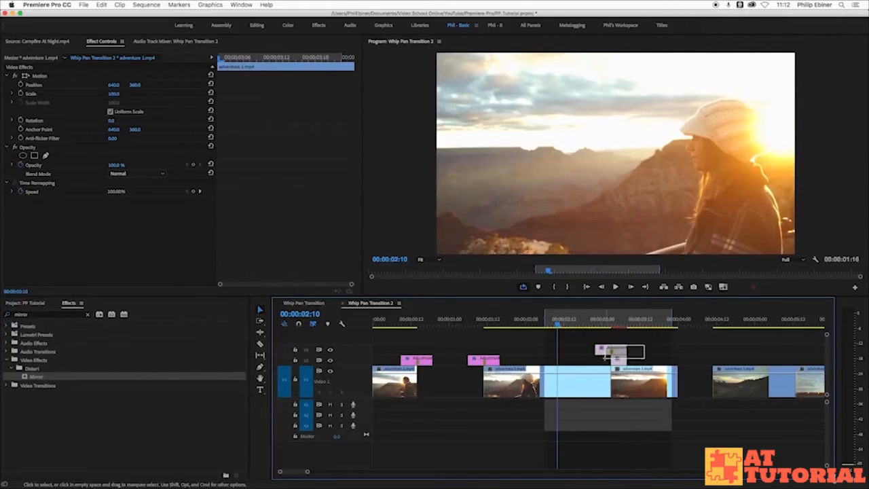
{"action": "left_click_drag", "start_coordinate": [640, 361], "coordinate": [805, 366]}
{"action": "left_click", "coordinate": [786, 325]}
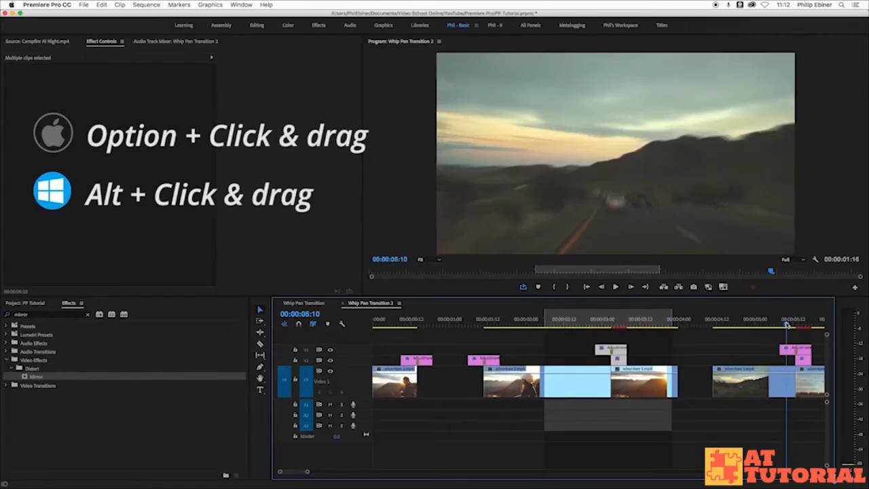
{"action": "left_click_drag", "start_coordinate": [752, 324], "coordinate": [779, 324]}
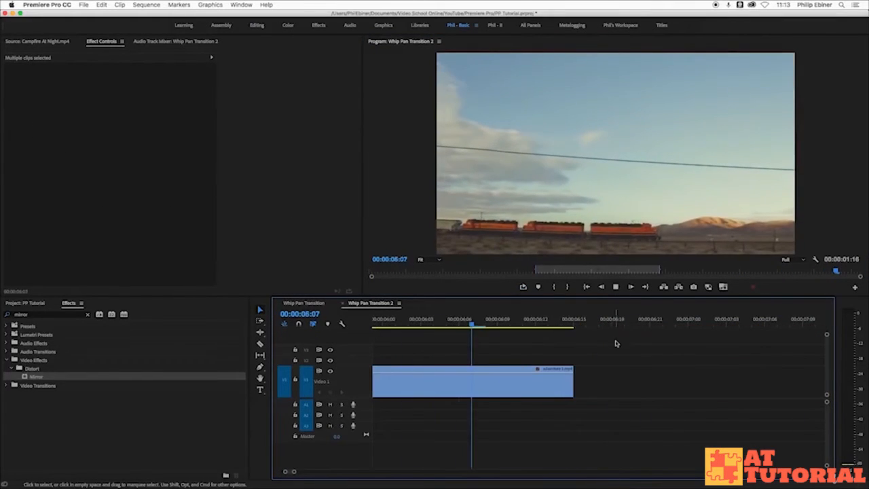
Mark a 00:00:01:06 range around the copied transition at 00:00:05:13, ending at 00:00:06:00, and turn on looped playback to review it.
{"action": "key", "text": "minus"}
{"action": "key", "text": "minus"}
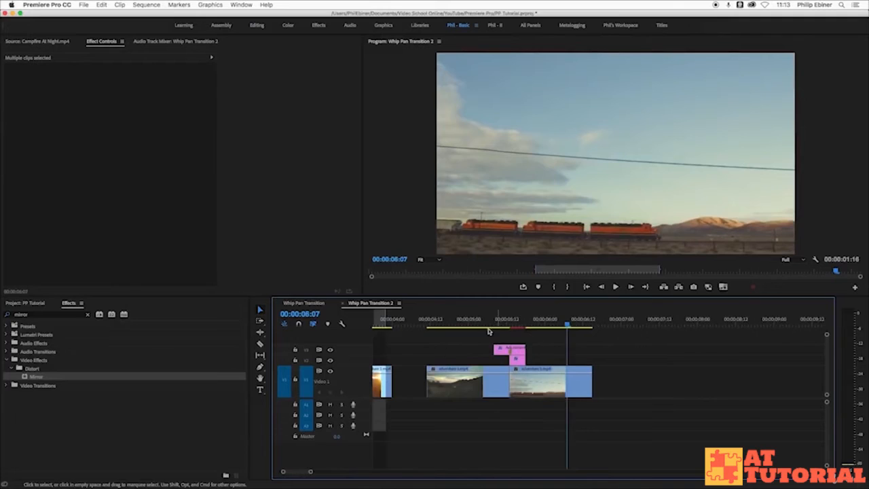
{"action": "left_click", "coordinate": [484, 327]}
{"action": "key", "text": "i"}
{"action": "left_click", "coordinate": [545, 326]}
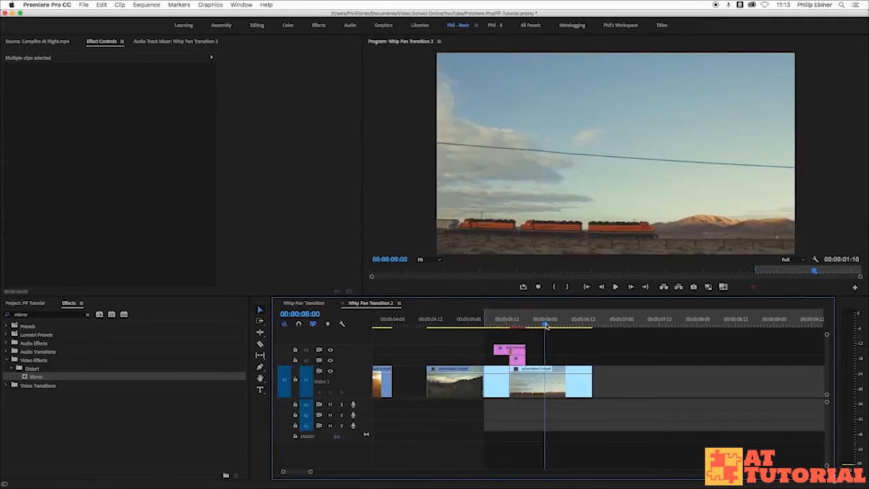
{"action": "key", "text": "o"}
{"action": "left_click", "coordinate": [527, 289]}
{"action": "left_click_drag", "start_coordinate": [484, 317], "coordinate": [511, 324]}
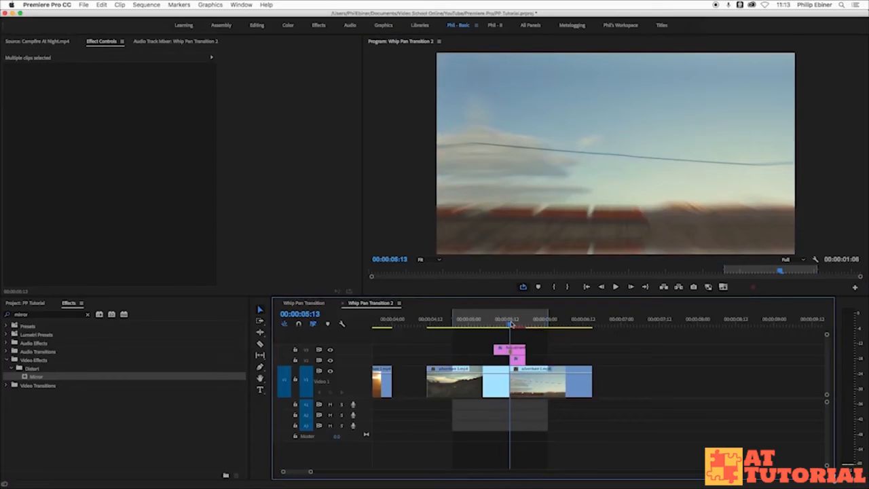
{"action": "left_click", "coordinate": [518, 356]}
{"action": "key", "text": "space"}
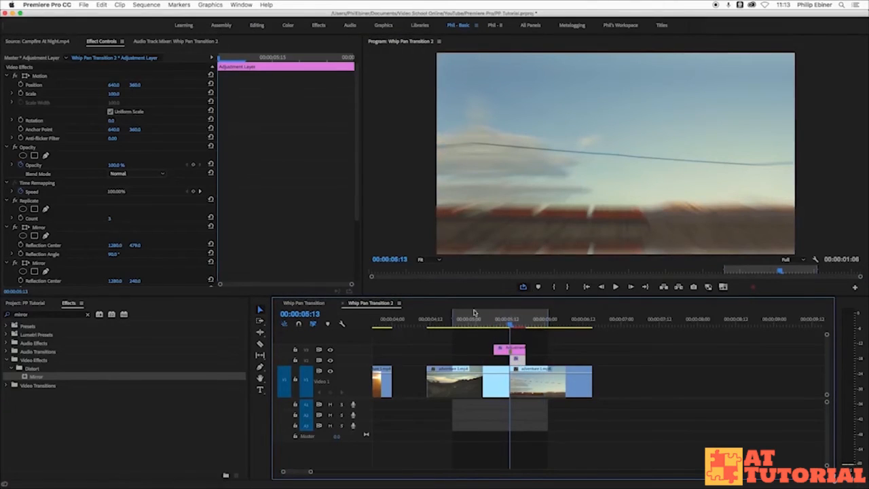